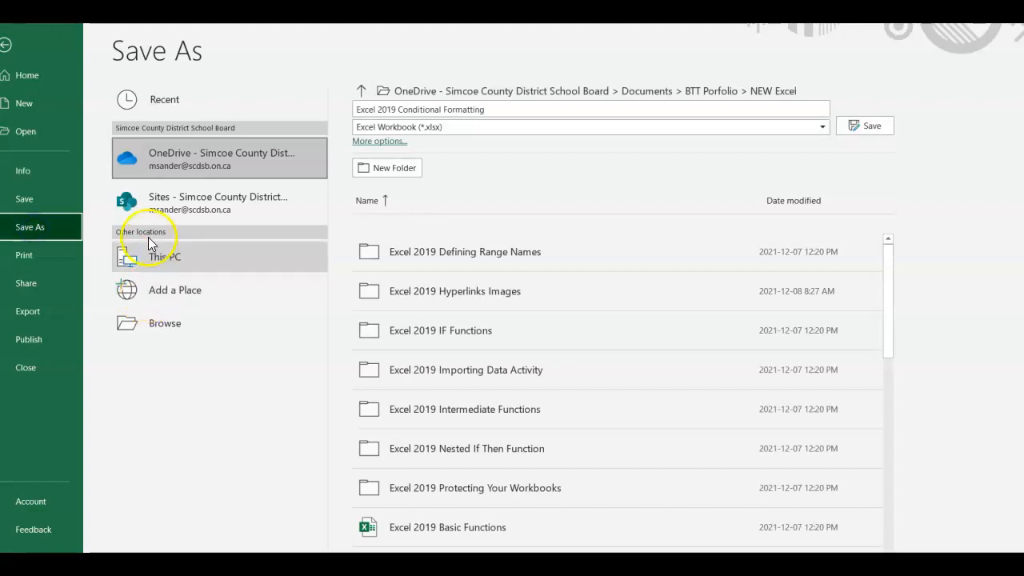
Save a copy of the workbook named with your first name followed by 'Conditional Formatting'.
{"action": "left_click", "coordinate": [403, 109]}
{"action": "left_click", "coordinate": [398, 108]}
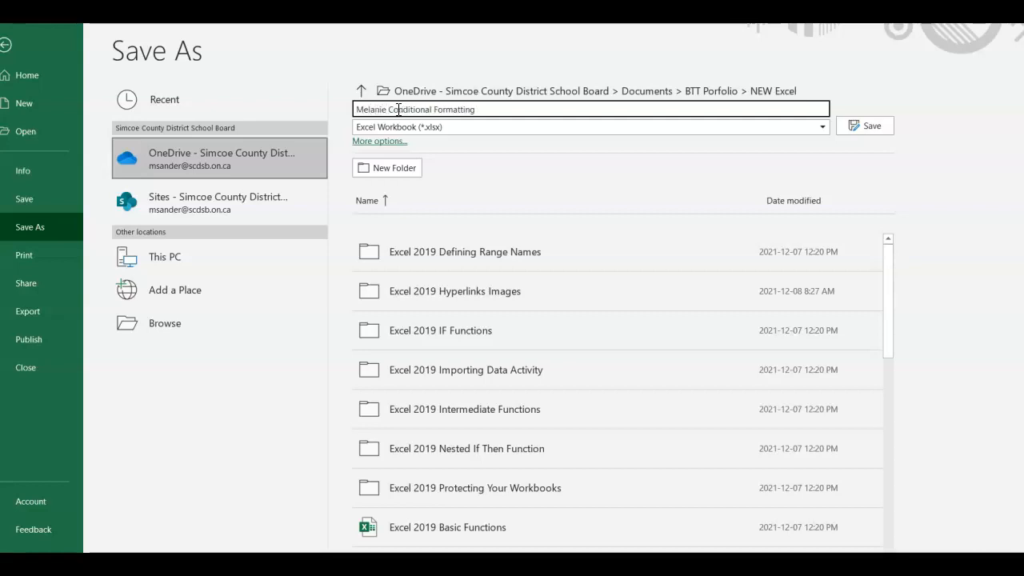
{"action": "left_click", "coordinate": [851, 126]}
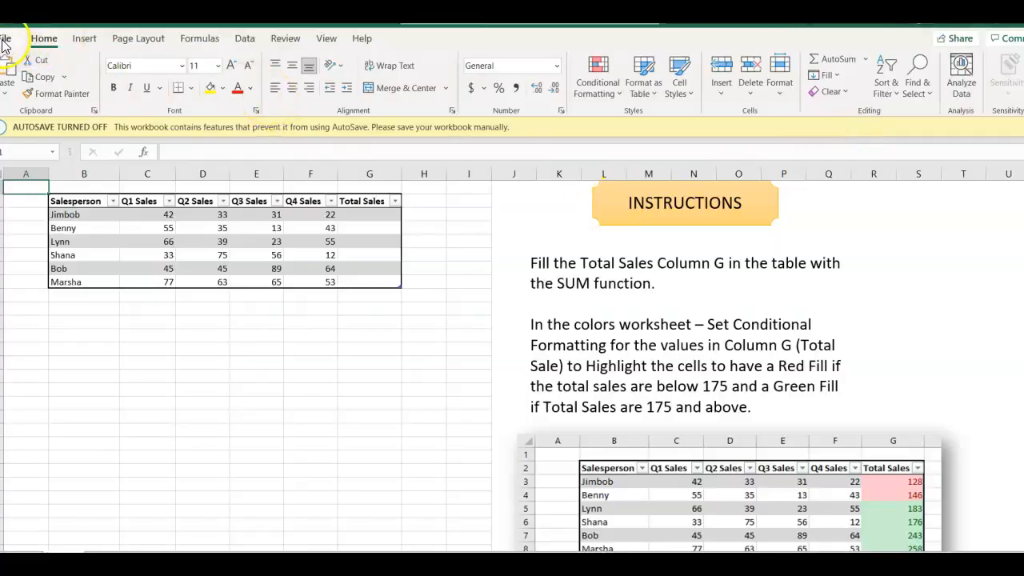
Open the Colors sheet and look over its quarterly sales table and instructions.
{"action": "left_click", "coordinate": [4, 40]}
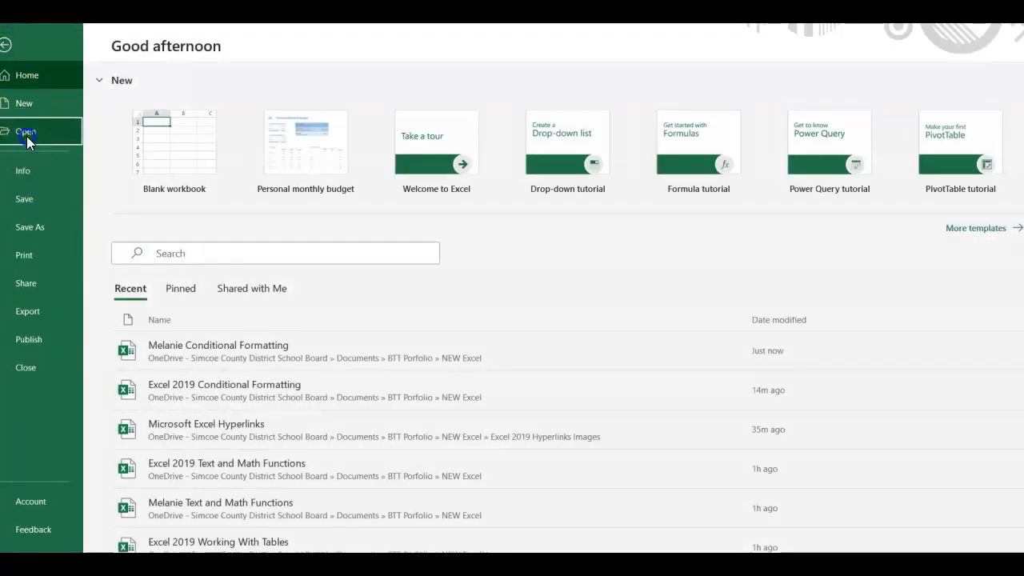
{"action": "left_click", "coordinate": [26, 136]}
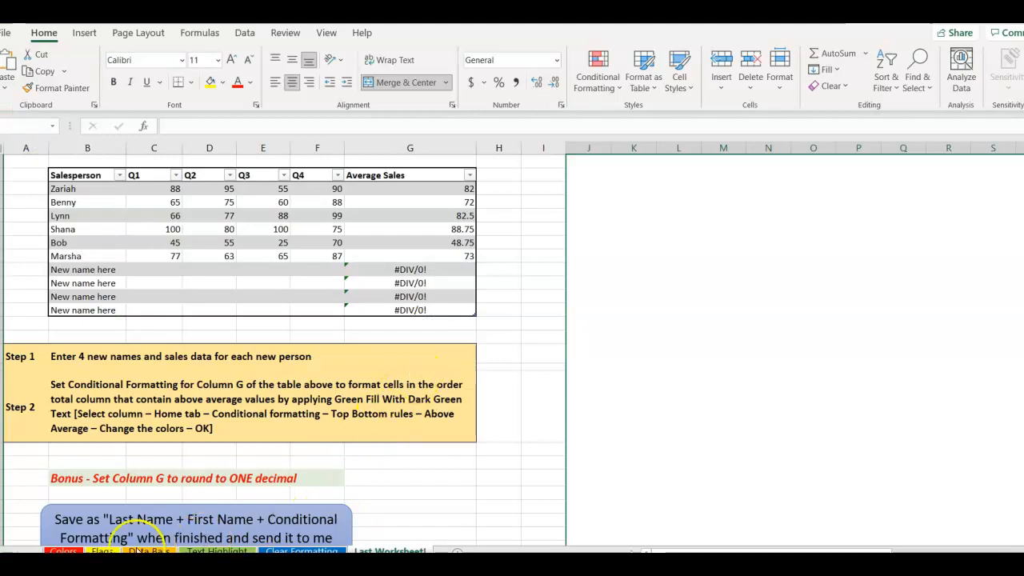
{"action": "left_click", "coordinate": [62, 551]}
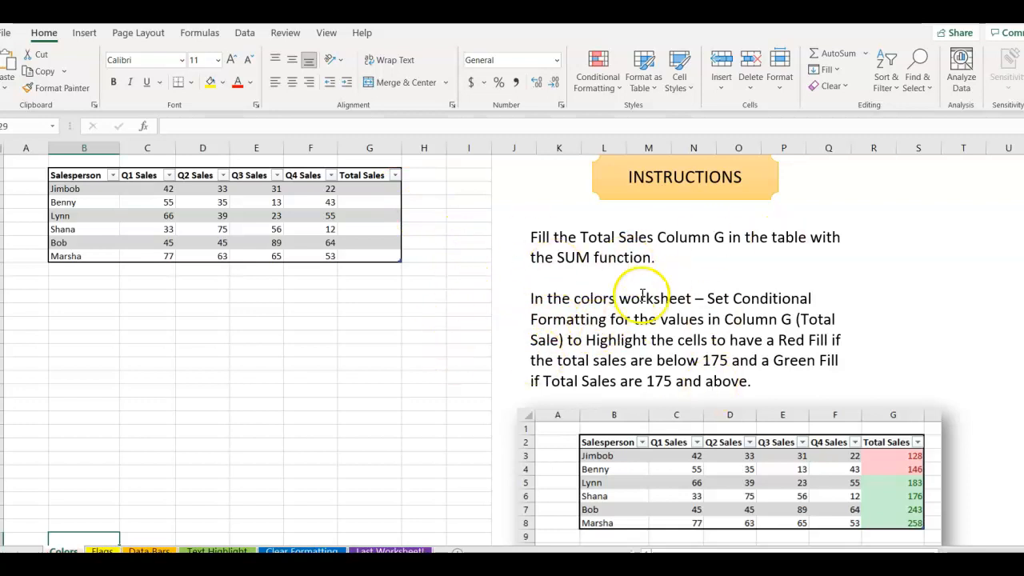
{"action": "scroll", "coordinate": [656, 260], "scroll_direction": "down", "scroll_amount": 1}
{"action": "scroll", "coordinate": [656, 259], "scroll_direction": "down", "scroll_amount": 1}
{"action": "scroll", "coordinate": [656, 250], "scroll_direction": "up", "scroll_amount": 2}
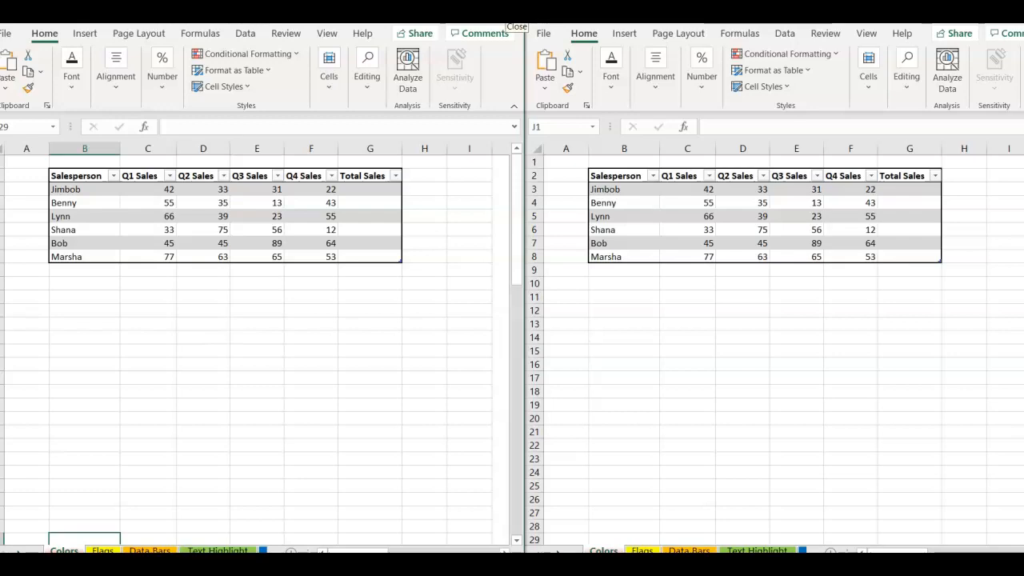
Close the extra Excel window and maximize the remaining one showing the Colors sheet.
{"action": "left_click", "coordinate": [514, 16]}
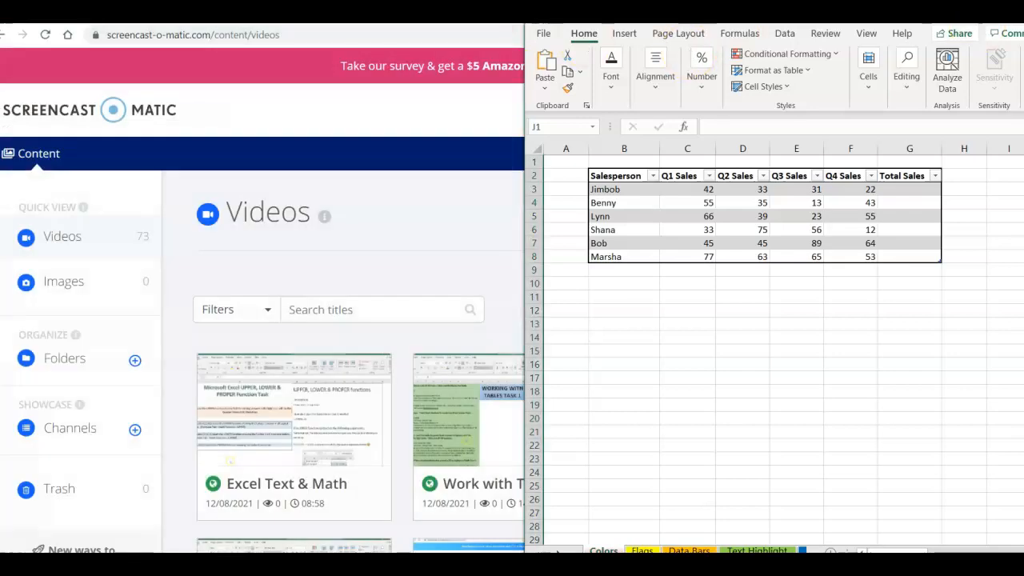
{"action": "double_click", "coordinate": [571, 15]}
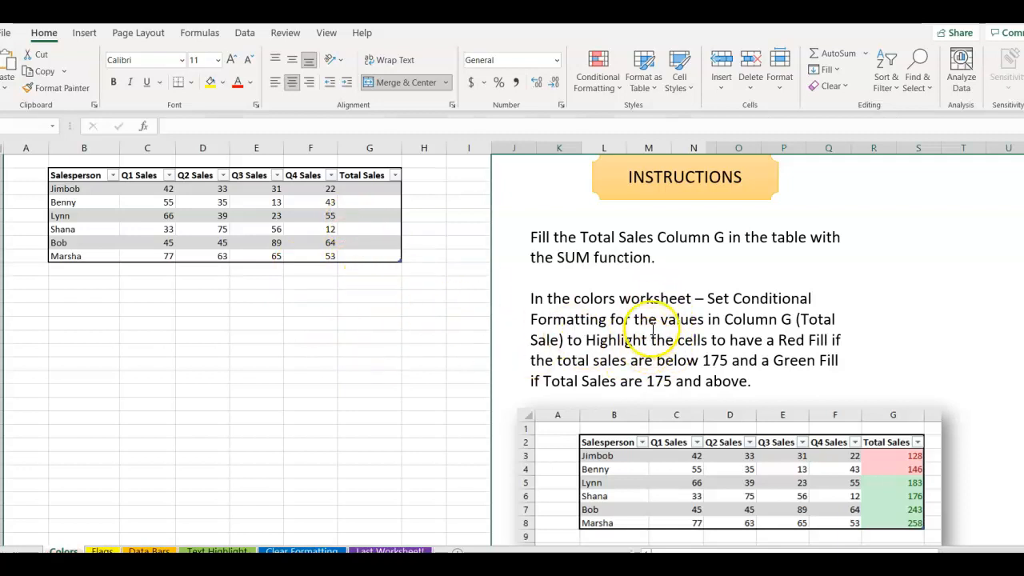
AutoSum each salesperson's quarterly sales from C3:G3 down into the Total Sales column G.
{"action": "left_click_drag", "start_coordinate": [368, 191], "coordinate": [369, 255]}
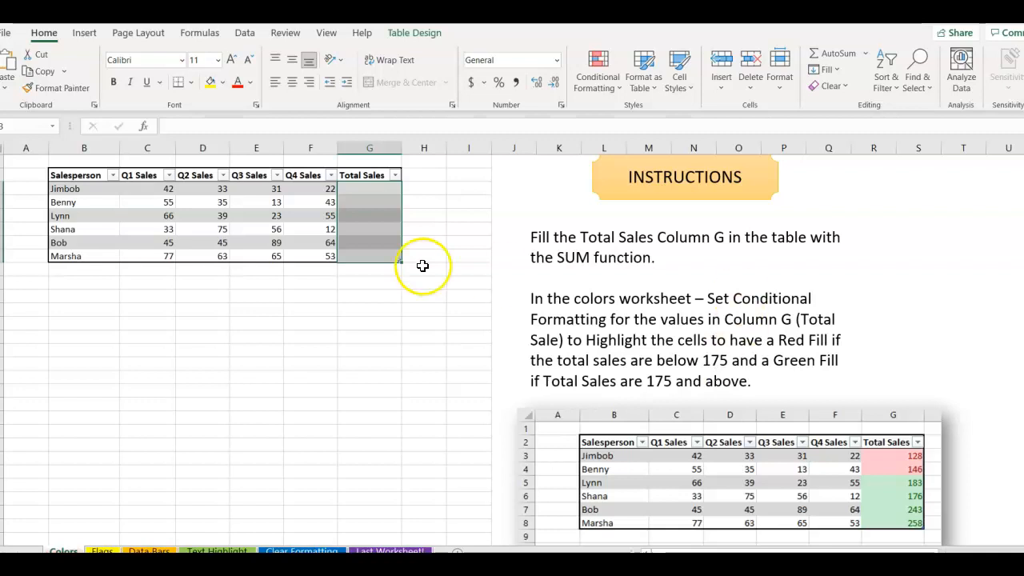
{"action": "left_click", "coordinate": [374, 185]}
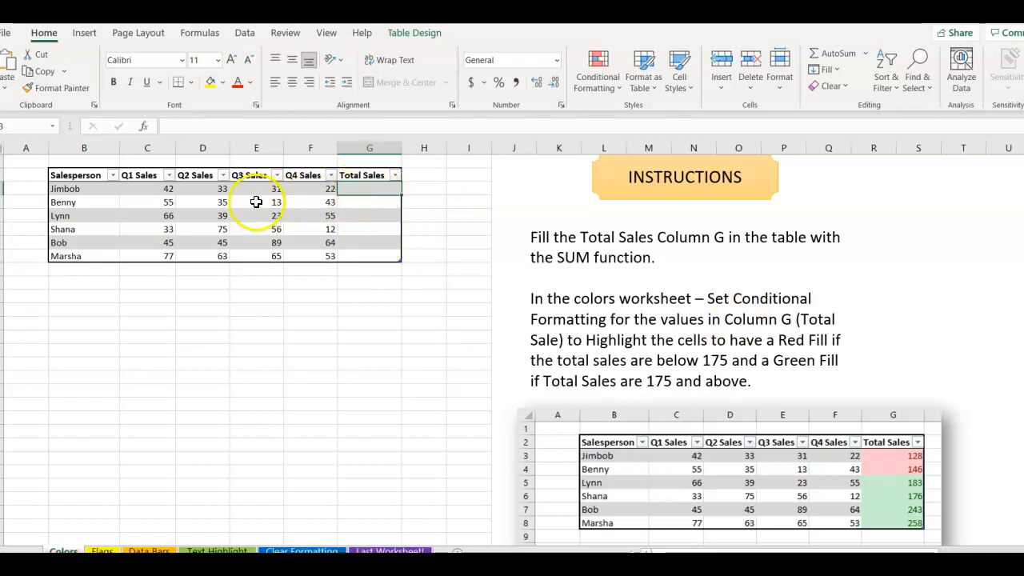
{"action": "left_click", "coordinate": [199, 35]}
{"action": "left_click", "coordinate": [46, 35]}
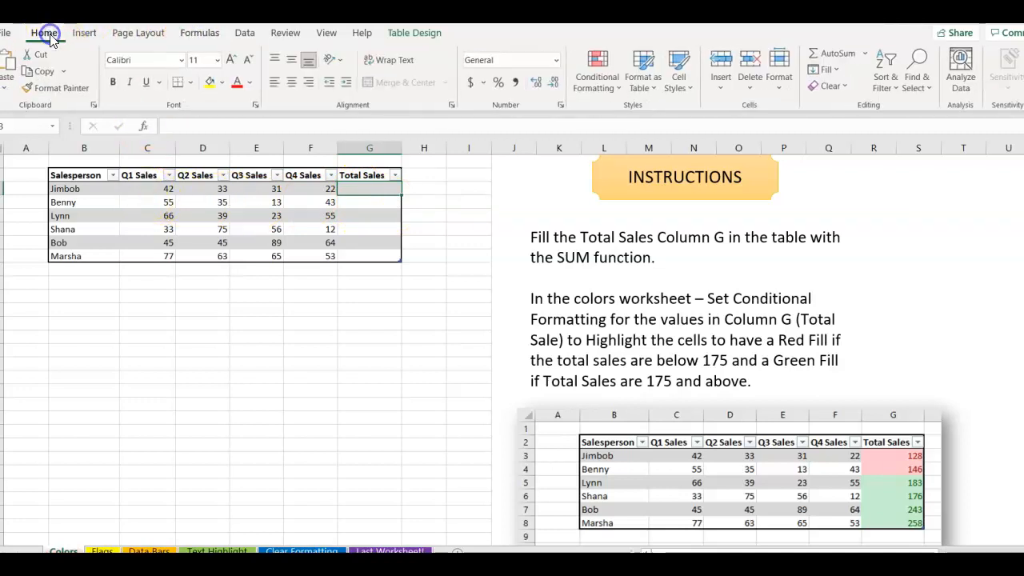
{"action": "left_click", "coordinate": [145, 189]}
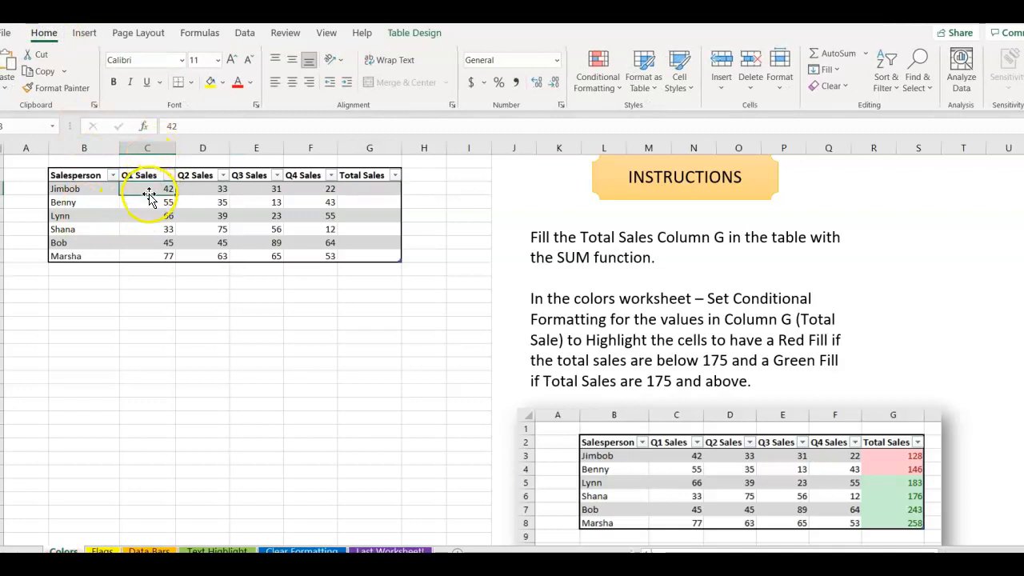
{"action": "left_click_drag", "start_coordinate": [149, 189], "coordinate": [345, 193]}
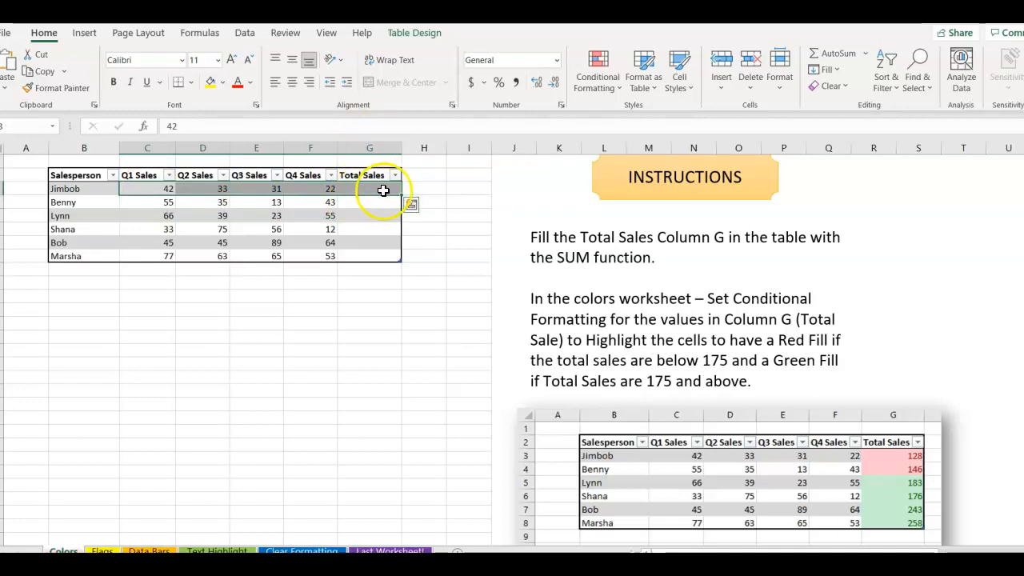
{"action": "left_click", "coordinate": [816, 55]}
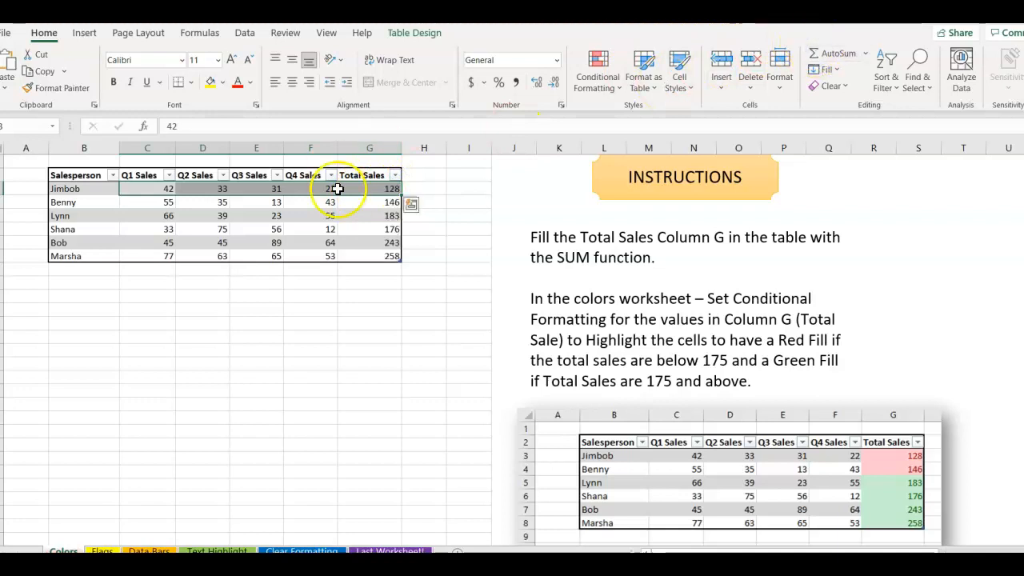
Verify G8's SUM formula and select the totals G3:G8, running 128 to 258.
{"action": "left_click", "coordinate": [440, 258]}
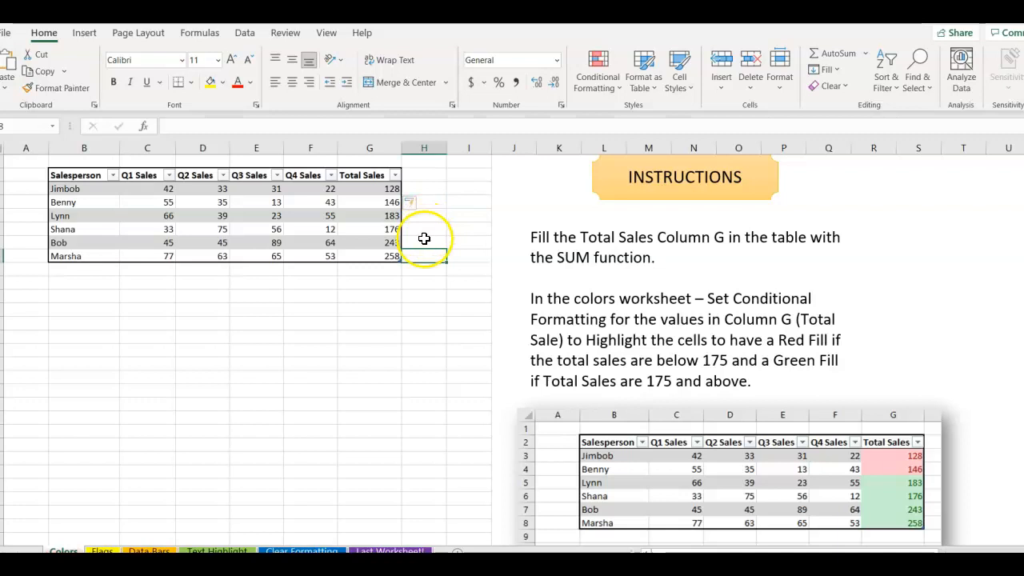
{"action": "left_click", "coordinate": [379, 256]}
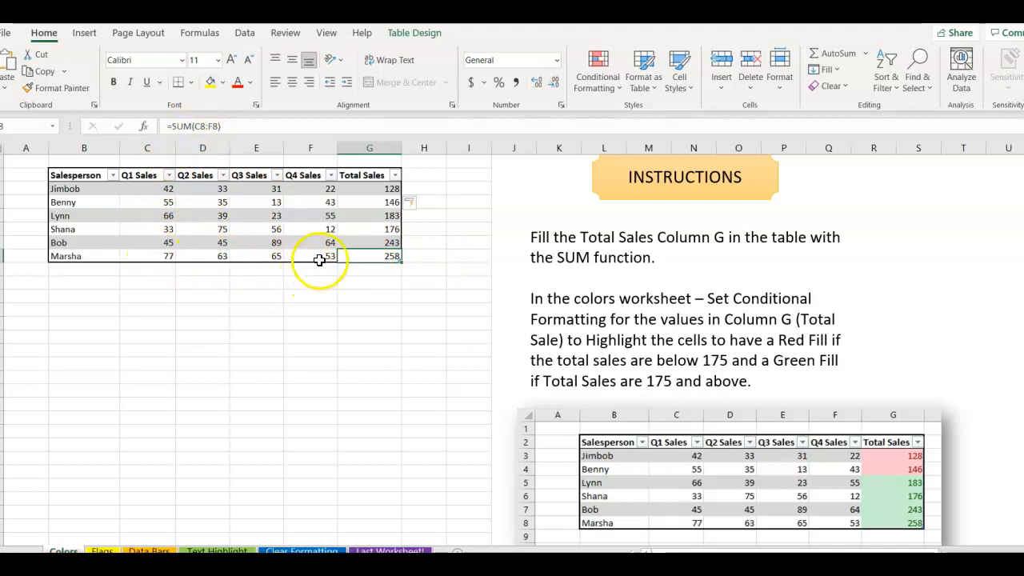
{"action": "left_click", "coordinate": [410, 296]}
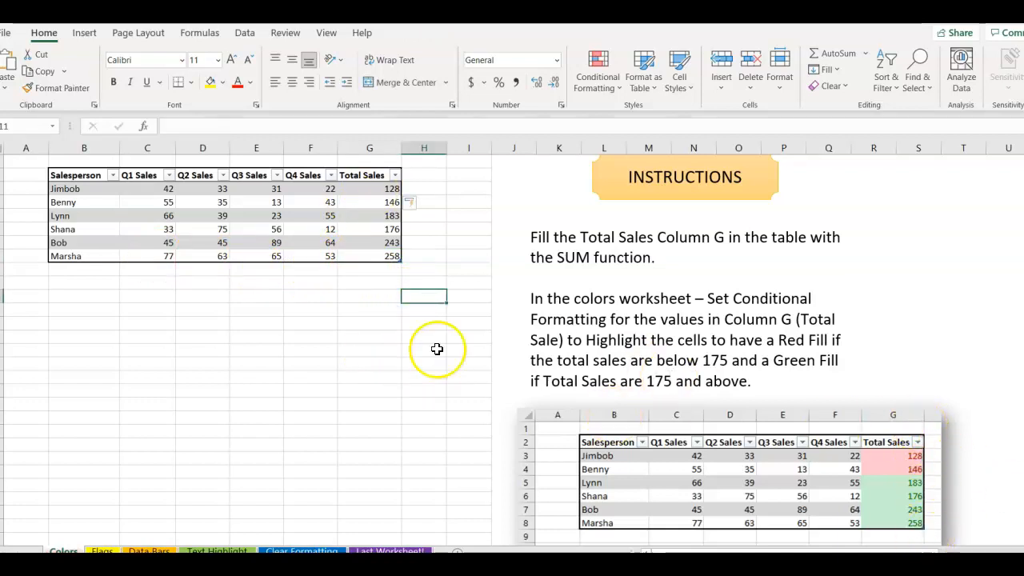
{"action": "left_click_drag", "start_coordinate": [373, 193], "coordinate": [373, 252]}
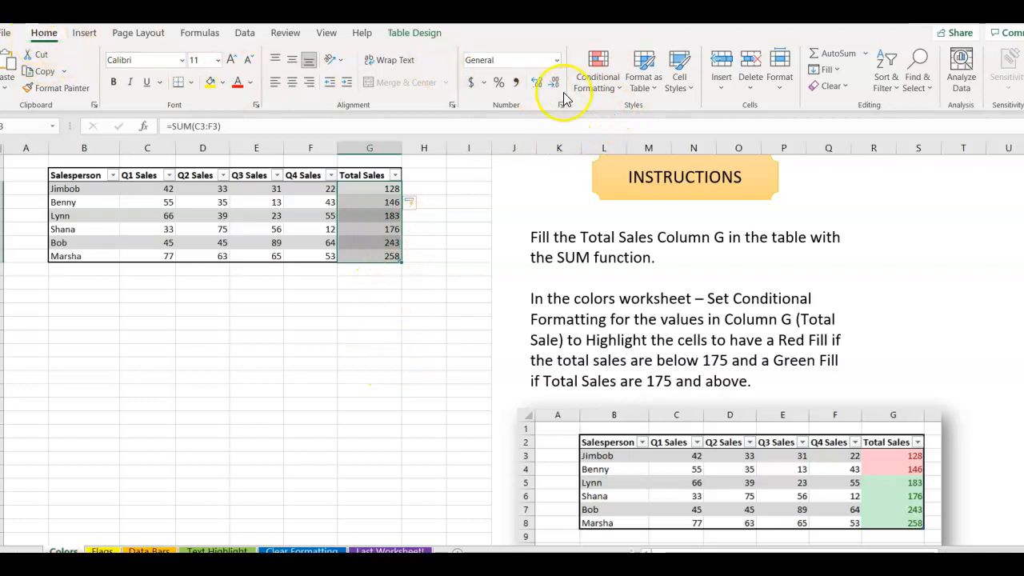
Highlight Total Sales greater than 175 with Green Fill and Dark Green Text.
{"action": "left_click", "coordinate": [612, 89]}
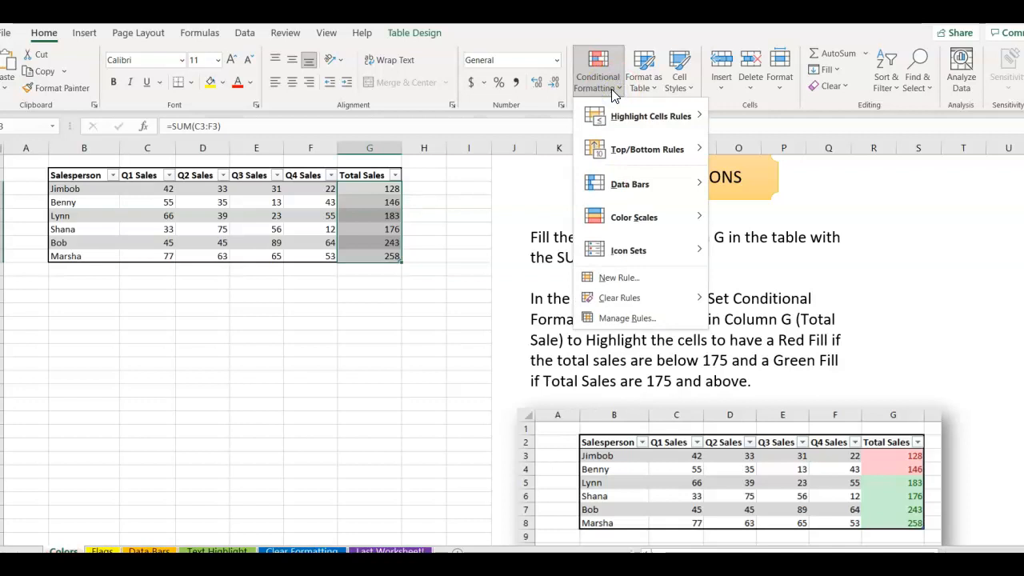
{"action": "left_click", "coordinate": [617, 117]}
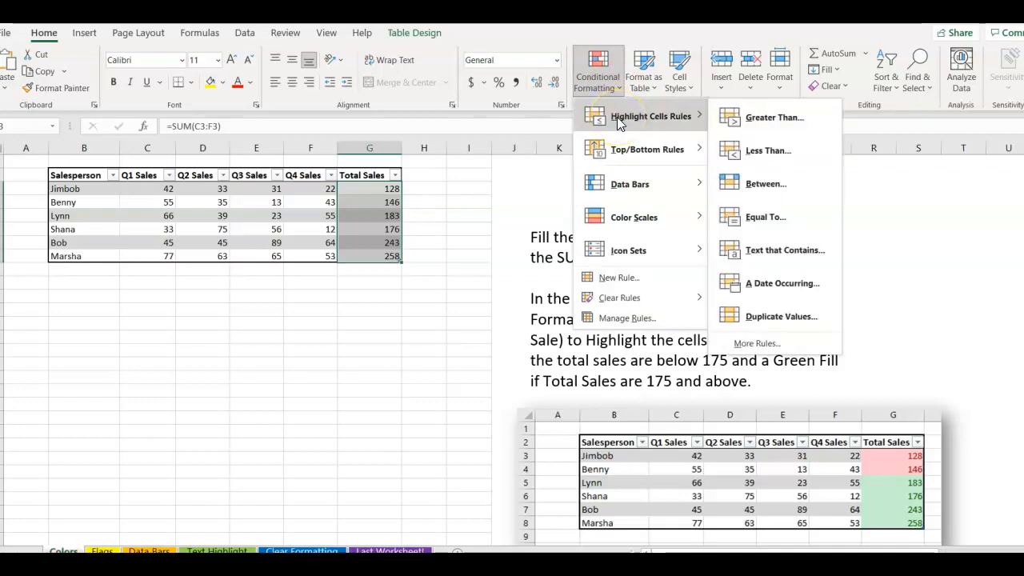
{"action": "left_click", "coordinate": [677, 116]}
{"action": "left_click", "coordinate": [717, 118]}
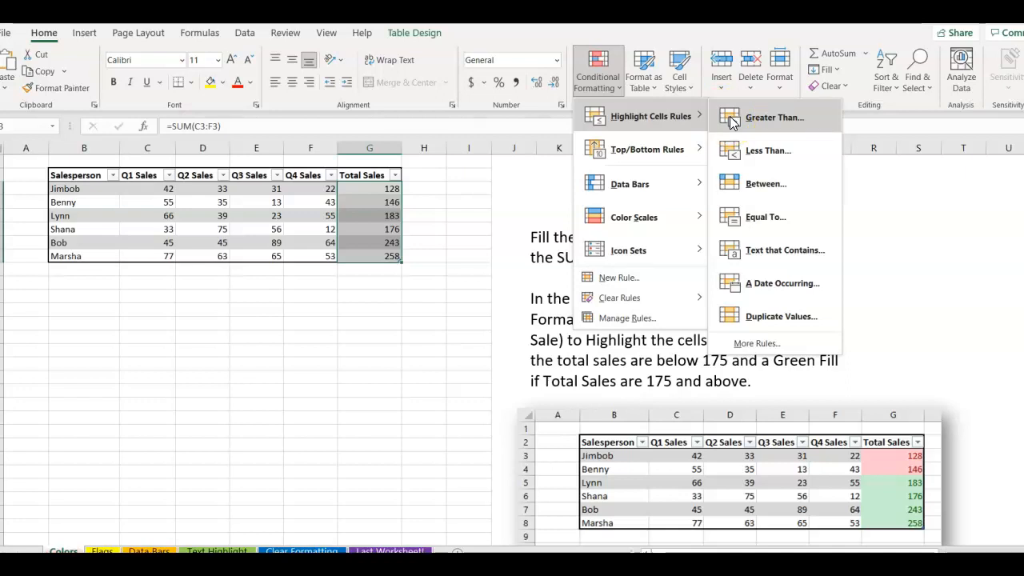
{"action": "left_click", "coordinate": [732, 118]}
{"action": "left_click_drag", "start_coordinate": [197, 485], "coordinate": [315, 277]}
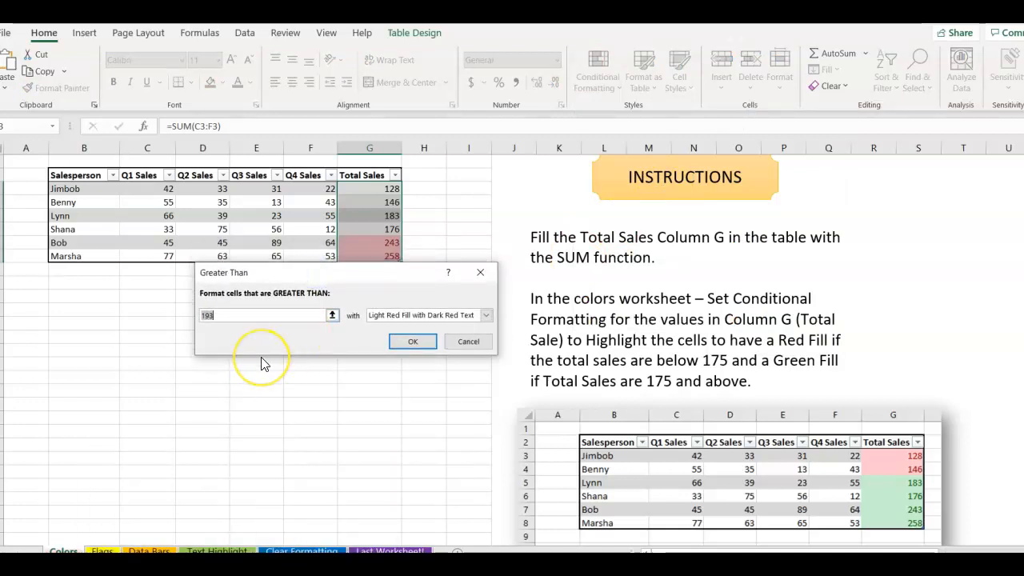
{"action": "type", "text": "175"}
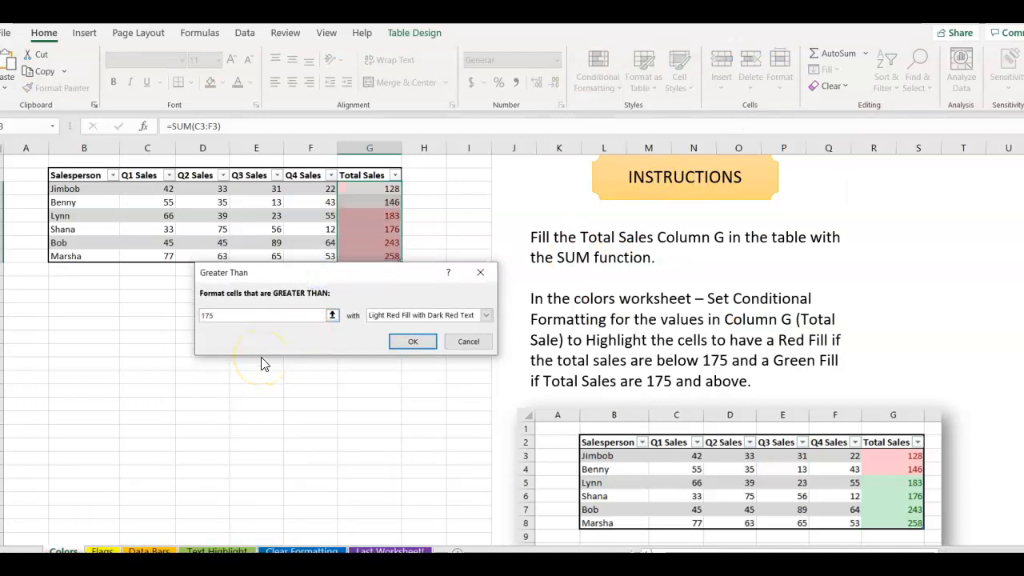
{"action": "left_click", "coordinate": [485, 315]}
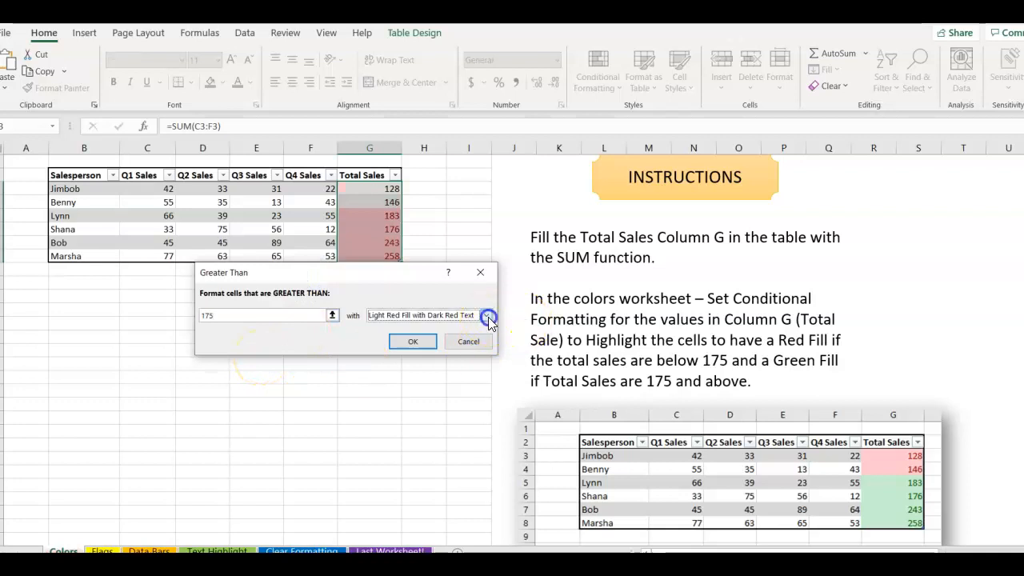
{"action": "left_click", "coordinate": [471, 347]}
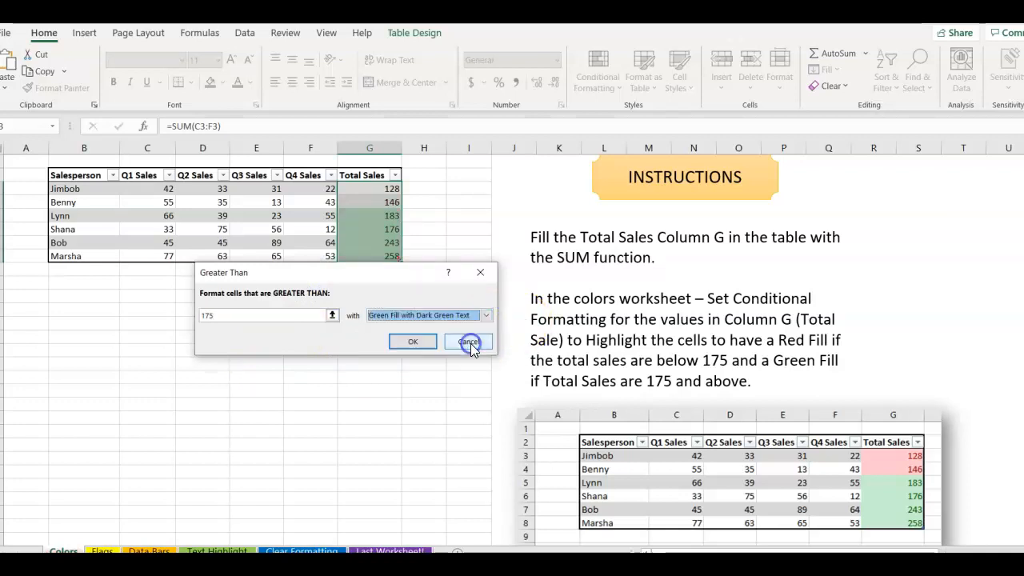
{"action": "left_click", "coordinate": [413, 341]}
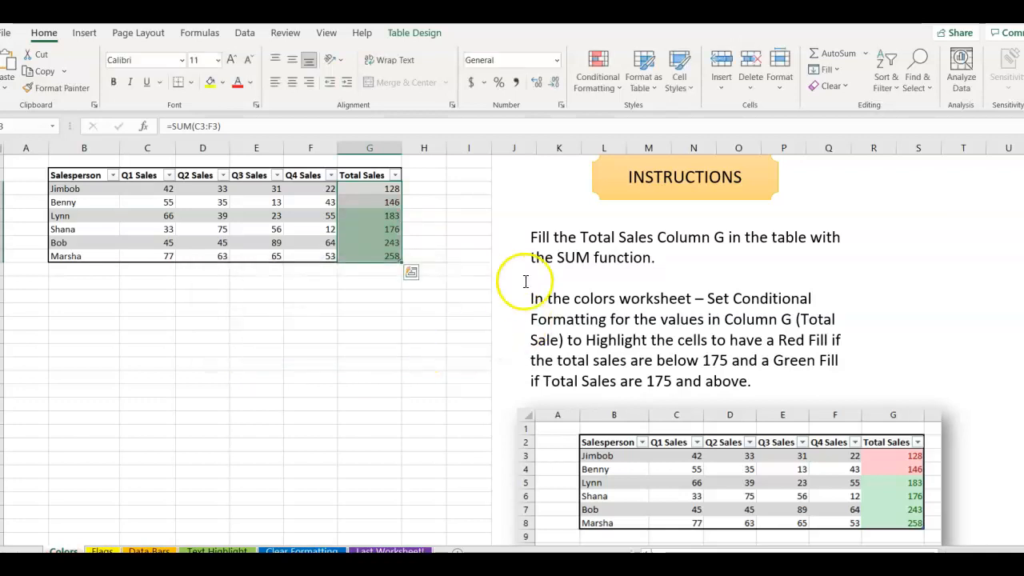
Highlight Total Sales less than 175 with Light Red Fill.
{"action": "left_click", "coordinate": [597, 80]}
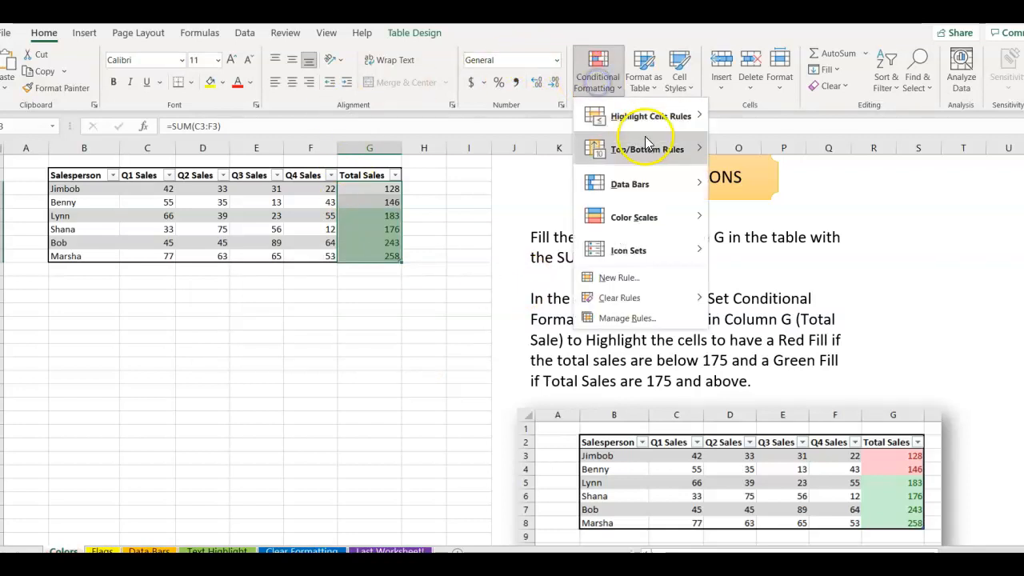
{"action": "mouse_move", "coordinate": [696, 112]}
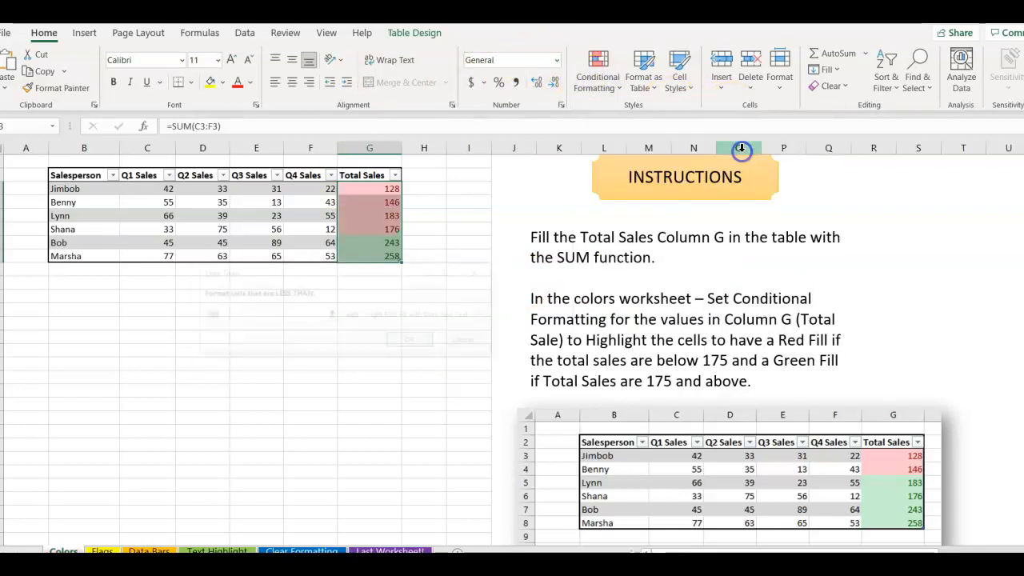
{"action": "left_click", "coordinate": [742, 150]}
{"action": "type", "text": "175"}
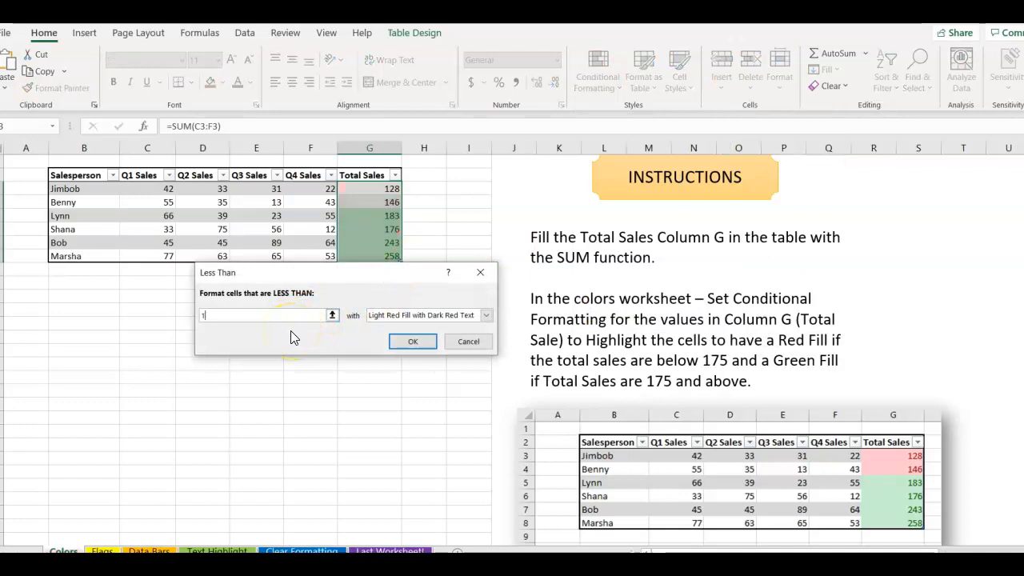
{"action": "left_click", "coordinate": [413, 341]}
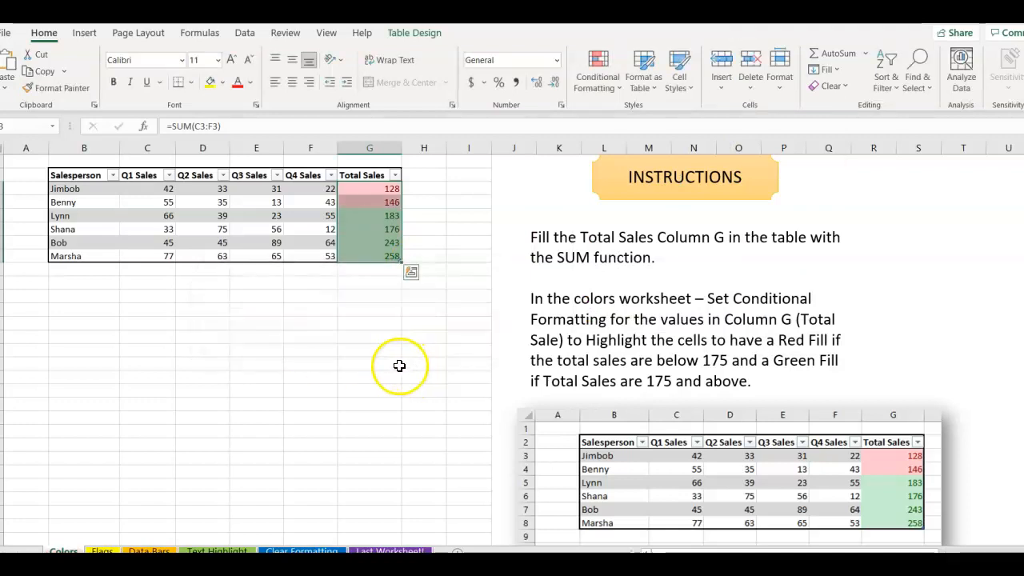
{"action": "left_click", "coordinate": [331, 297]}
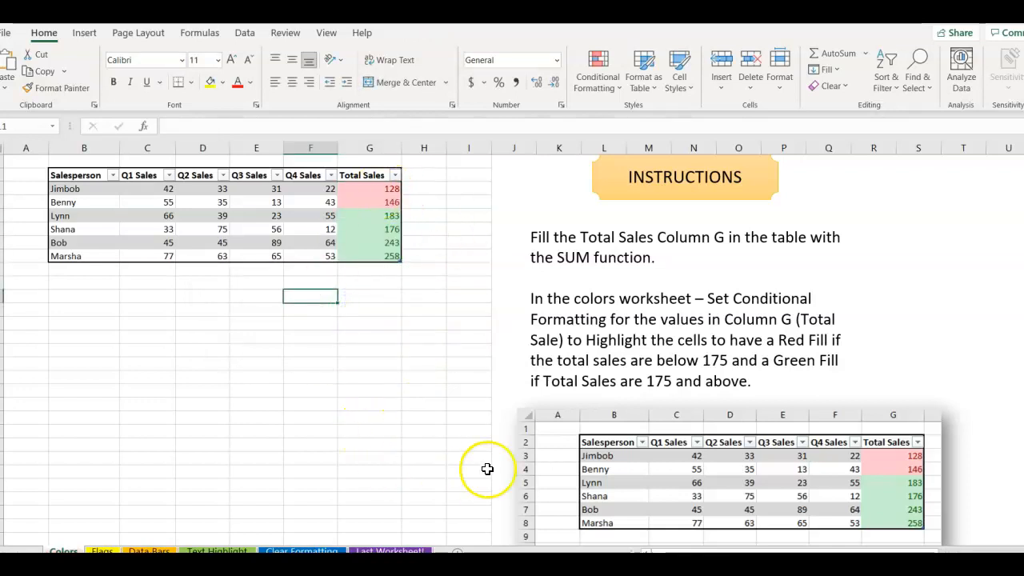
On the Flags sheet, AutoSum each salesperson's quarterly sales into Total Sales.
{"action": "left_click", "coordinate": [112, 551]}
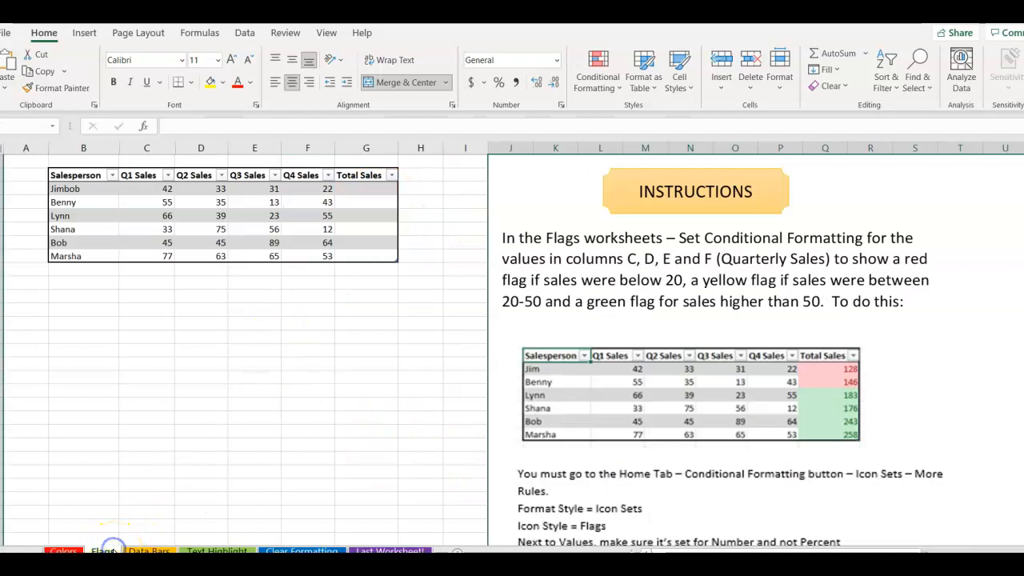
{"action": "left_click_drag", "start_coordinate": [147, 185], "coordinate": [359, 186]}
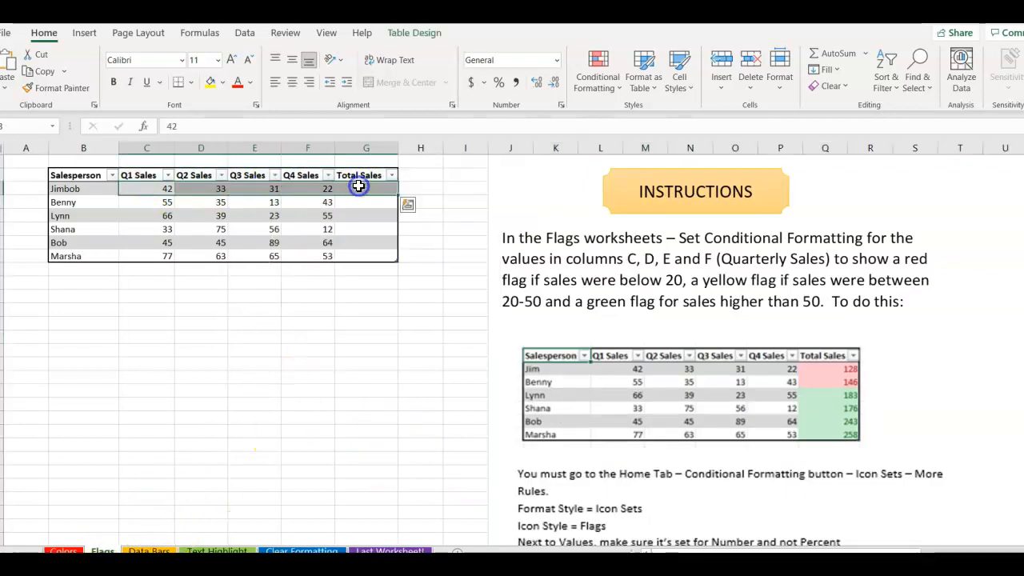
{"action": "left_click", "coordinate": [829, 52]}
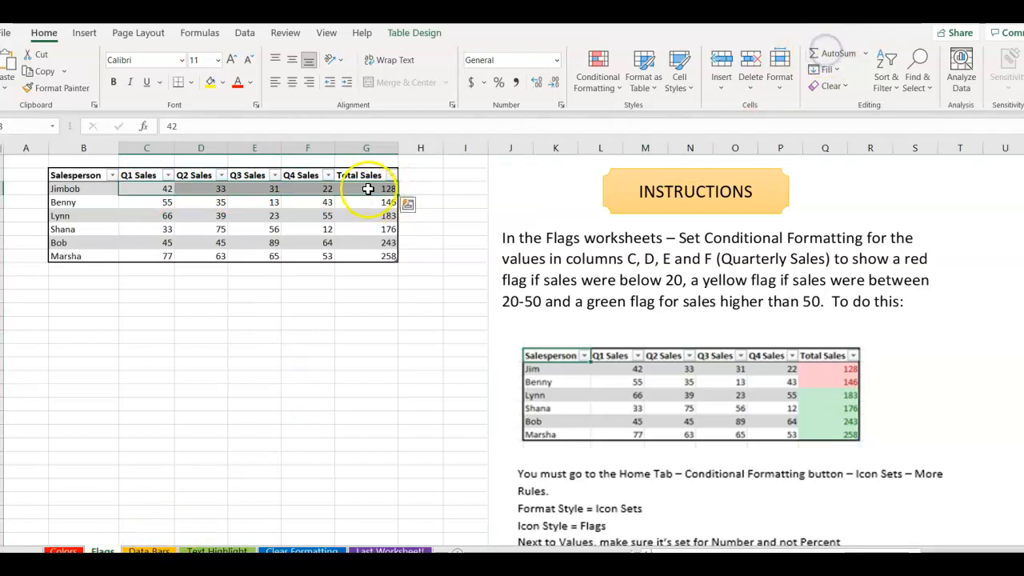
{"action": "left_click", "coordinate": [375, 308]}
Mark the Total Sales values 128–258 with 3 Flags icons, then select quarterly sales C3:F8.
{"action": "left_click_drag", "start_coordinate": [373, 194], "coordinate": [363, 260]}
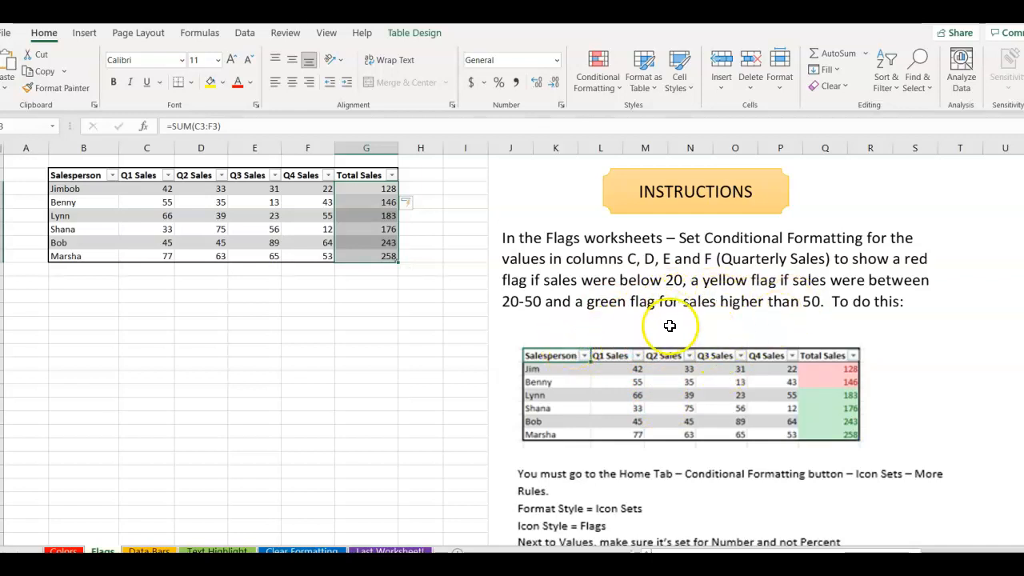
{"action": "left_click", "coordinate": [594, 88]}
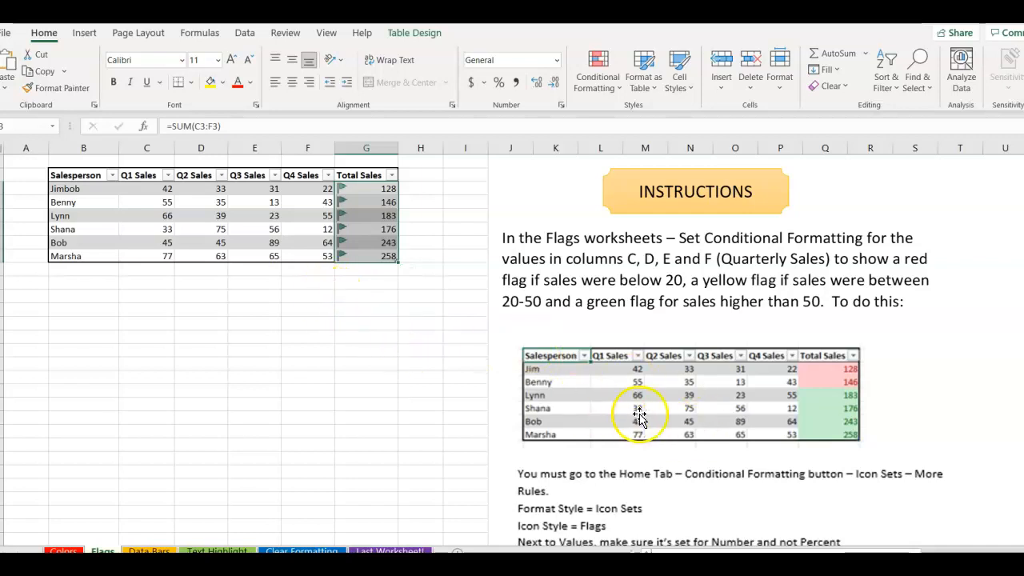
{"action": "left_click", "coordinate": [450, 312]}
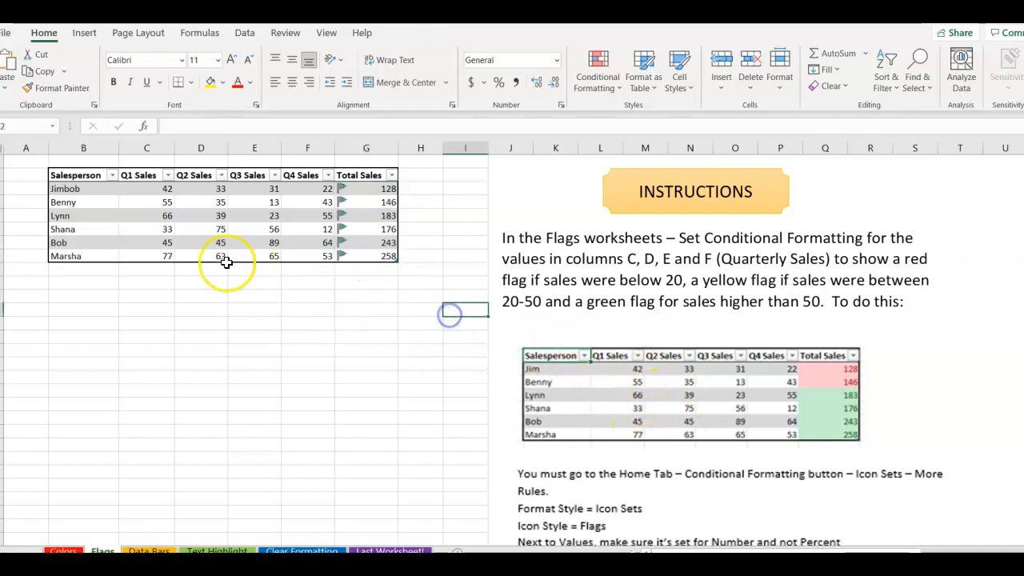
{"action": "left_click_drag", "start_coordinate": [164, 189], "coordinate": [309, 257]}
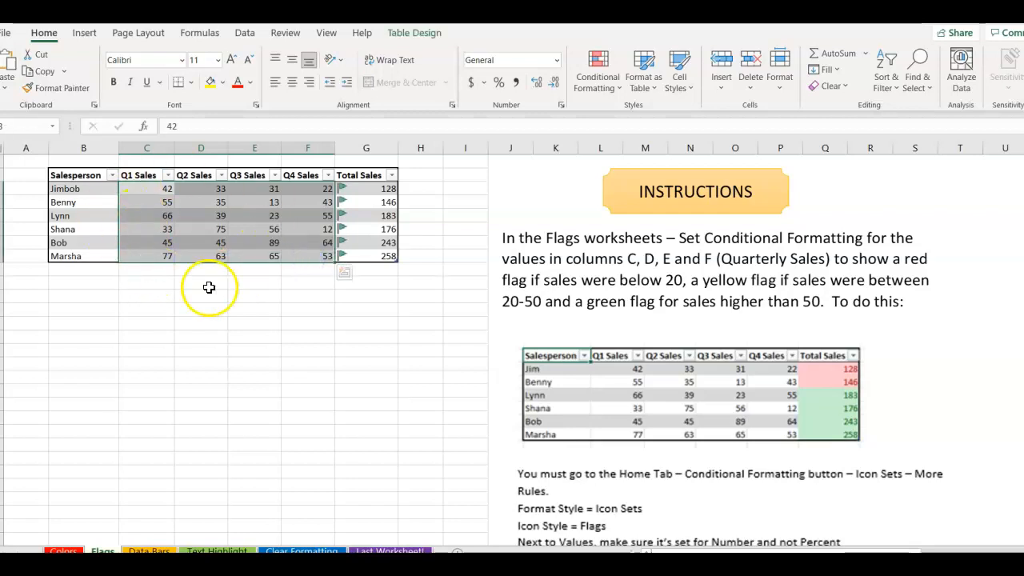
Start a custom icon set rule using green, yellow and red flags for top, middle, bottom.
{"action": "left_click", "coordinate": [607, 91]}
{"action": "mouse_move", "coordinate": [631, 250]}
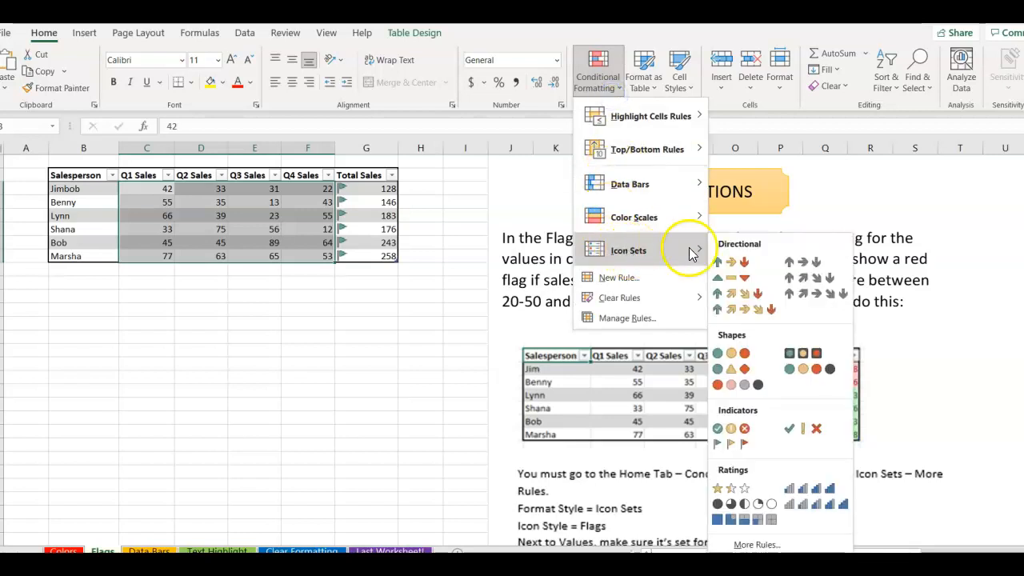
{"action": "left_click", "coordinate": [756, 545]}
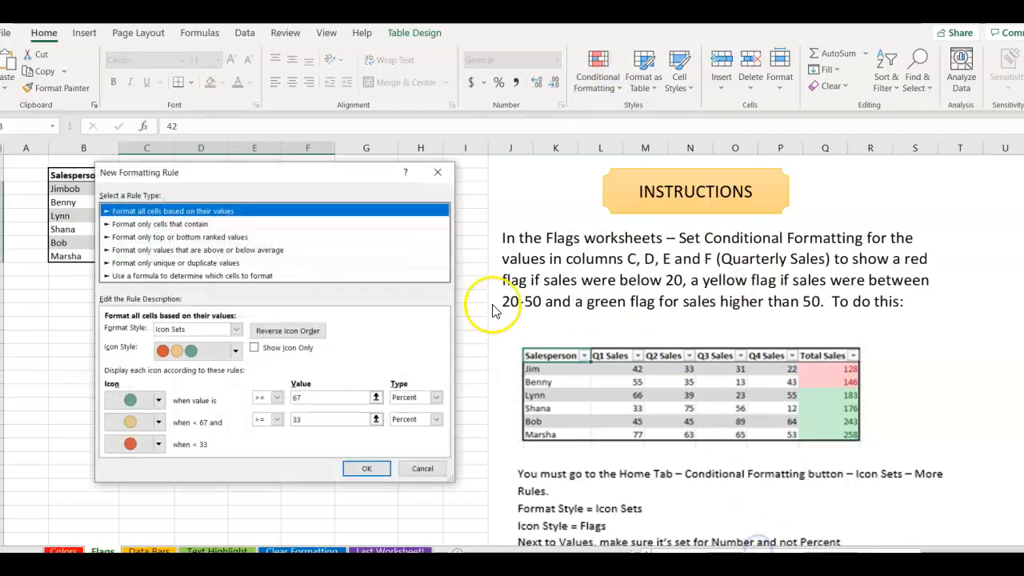
{"action": "left_click", "coordinate": [159, 400]}
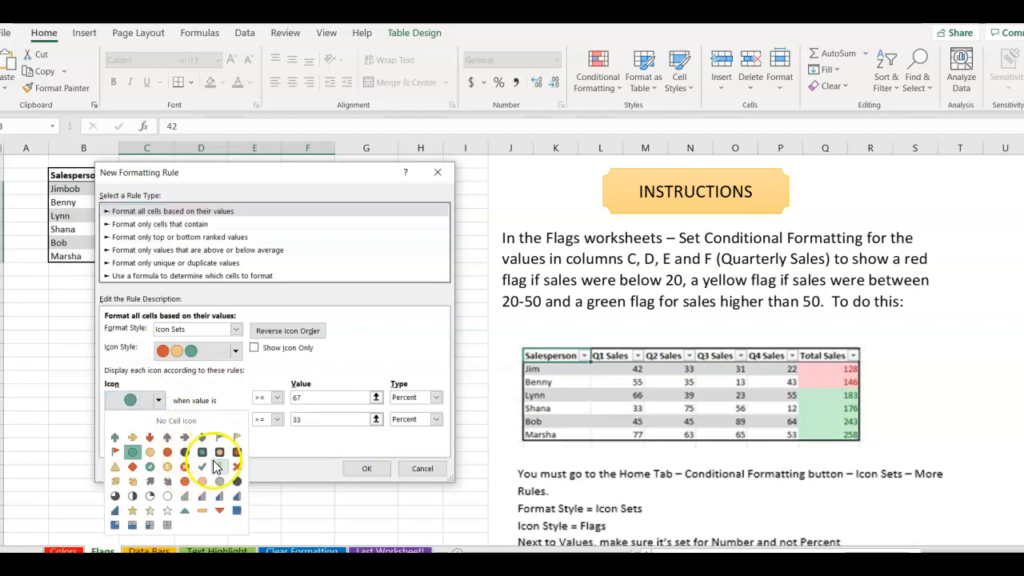
{"action": "left_click", "coordinate": [220, 437]}
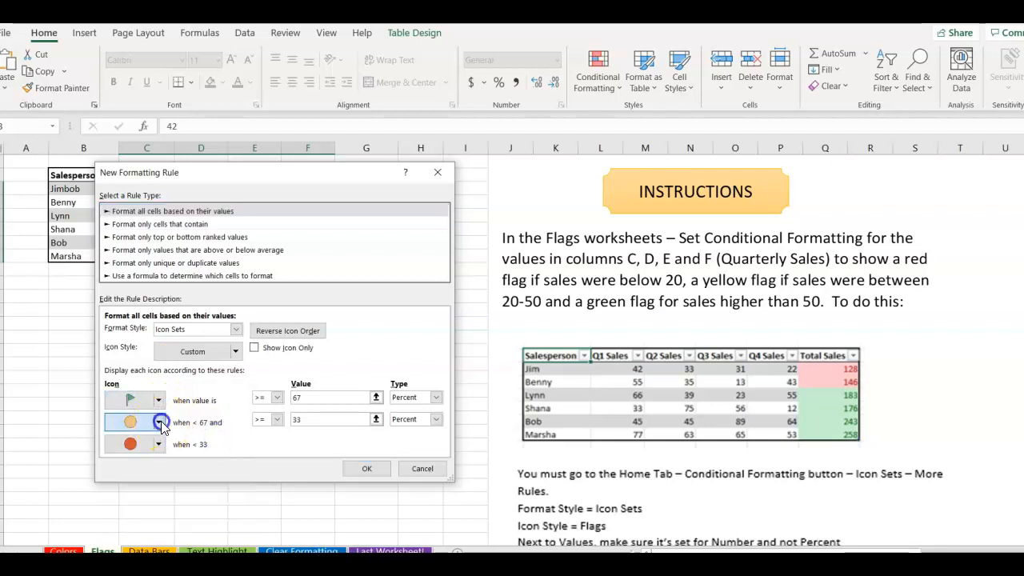
{"action": "left_click", "coordinate": [159, 422]}
{"action": "left_click", "coordinate": [238, 459]}
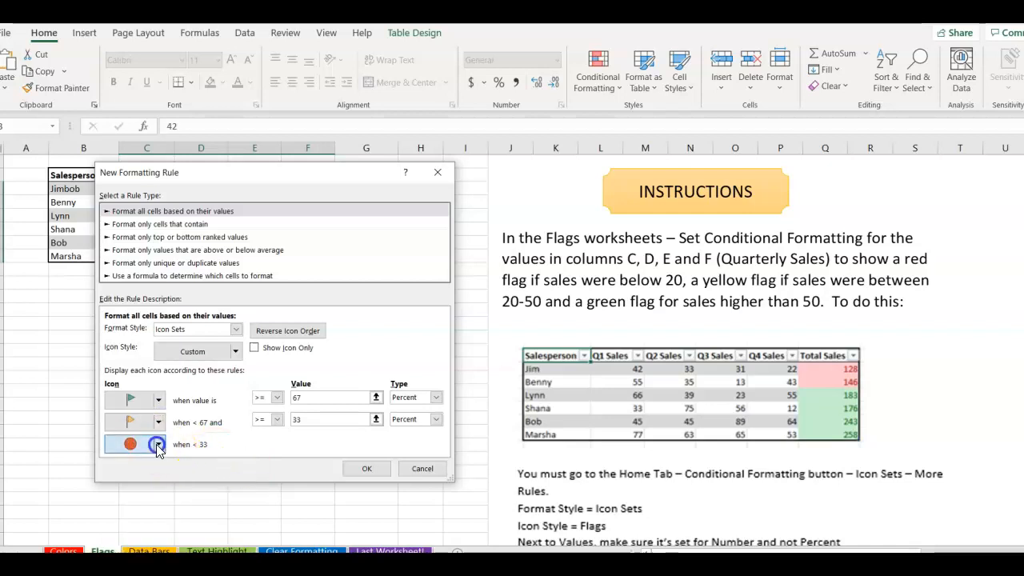
{"action": "left_click", "coordinate": [158, 445]}
{"action": "left_click", "coordinate": [169, 486]}
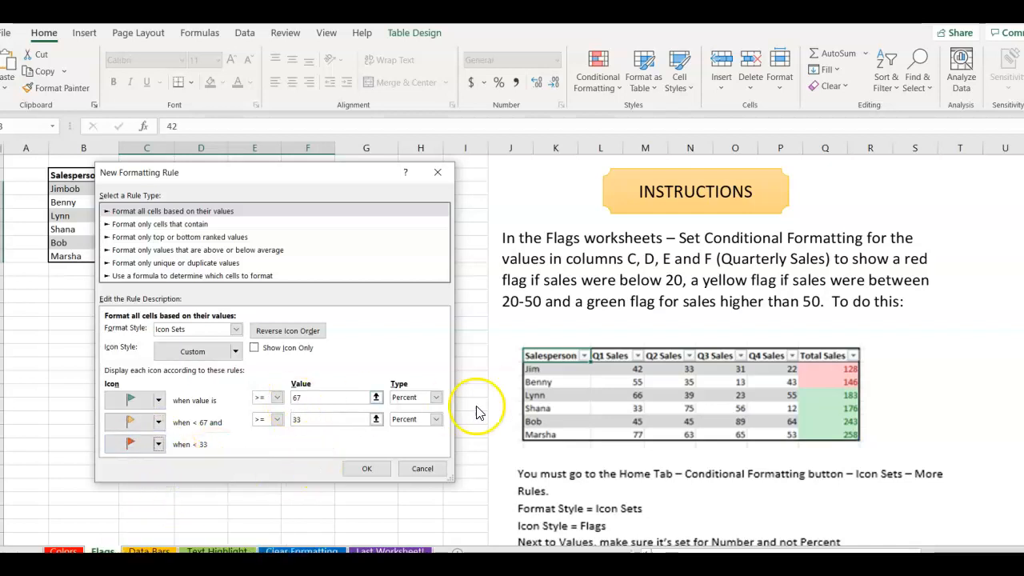
Use Number thresholds: green flag at 50 or more, yellow from 20, red below; apply.
{"action": "left_click", "coordinate": [436, 397]}
{"action": "left_click", "coordinate": [406, 410]}
{"action": "left_click", "coordinate": [436, 419]}
{"action": "left_click", "coordinate": [416, 432]}
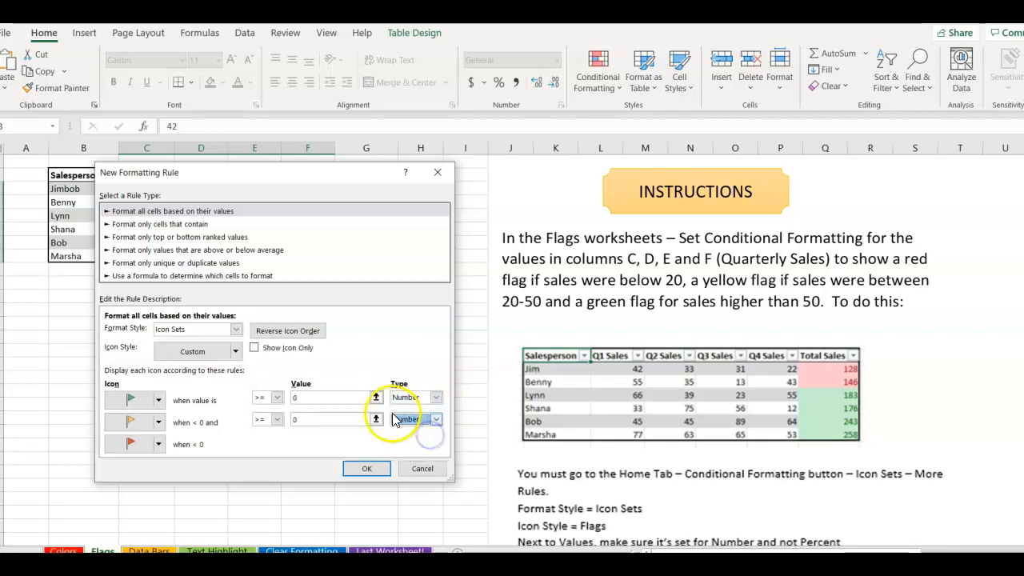
{"action": "left_click", "coordinate": [277, 398]}
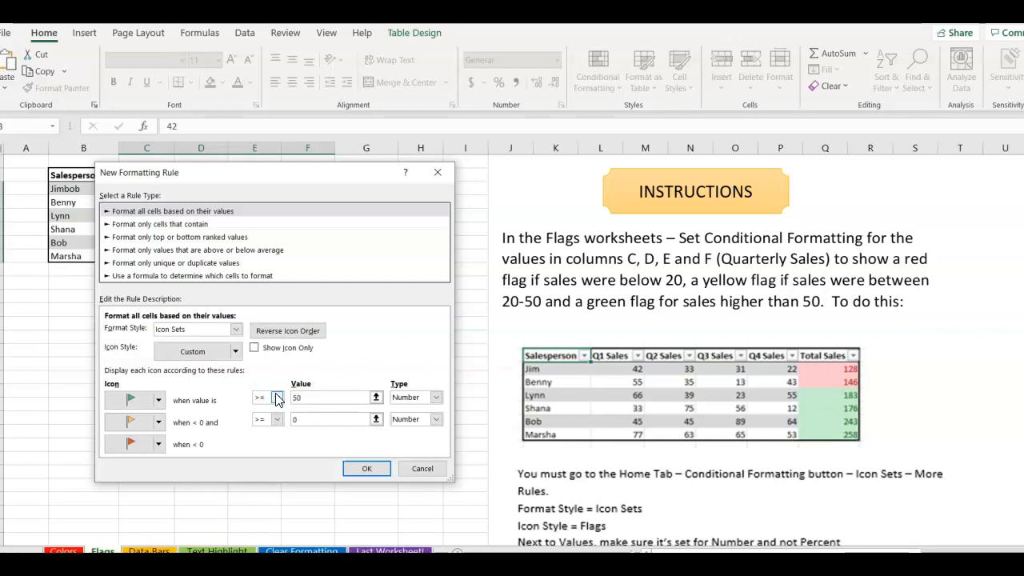
{"action": "left_click_drag", "start_coordinate": [317, 419], "coordinate": [276, 420]}
{"action": "left_click", "coordinate": [364, 469]}
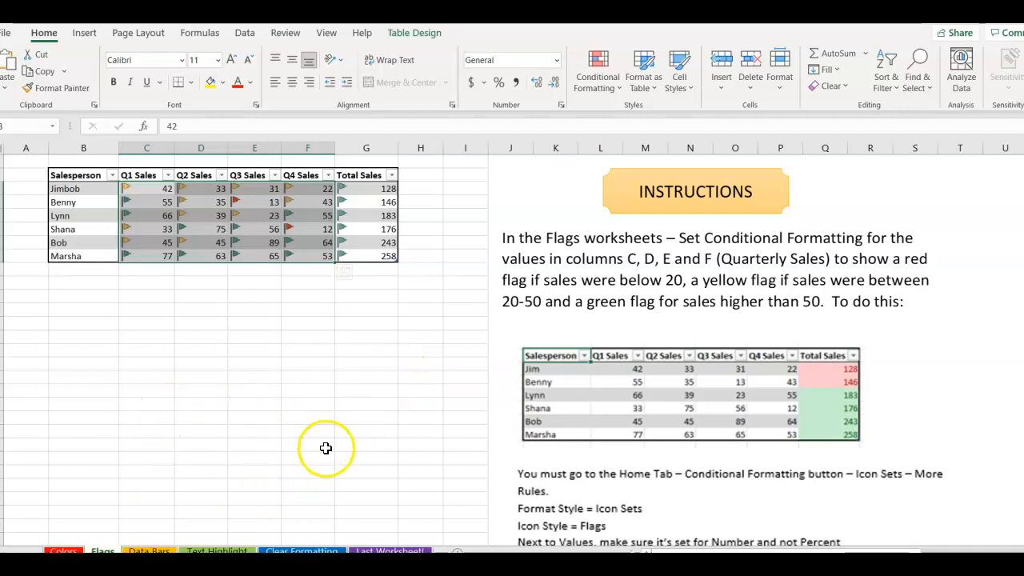
{"action": "scroll", "coordinate": [556, 455], "scroll_direction": "down", "scroll_amount": 4}
{"action": "scroll", "coordinate": [556, 453], "scroll_direction": "up", "scroll_amount": 4}
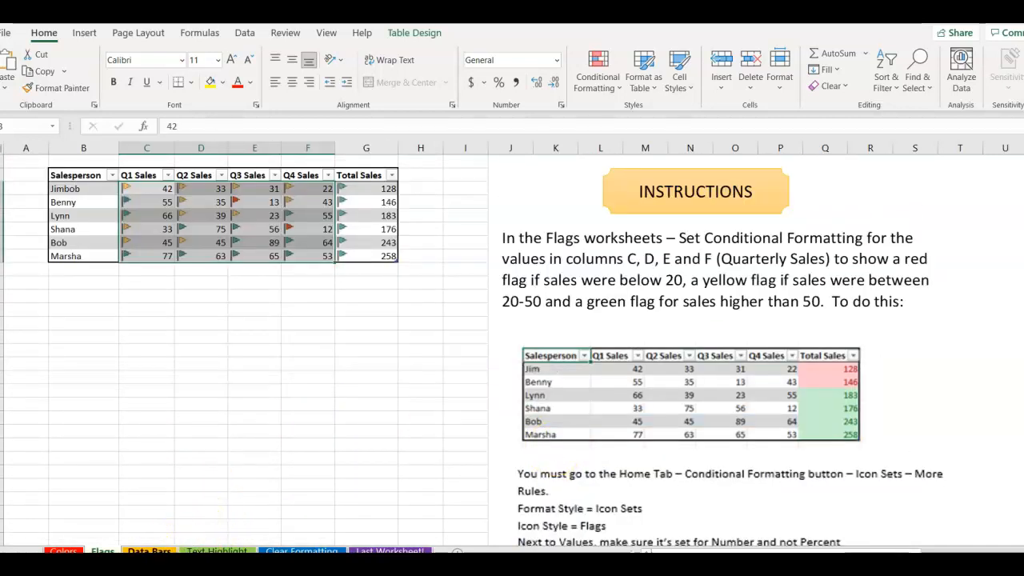
On the Data Bars sheet, AutoSum each salesperson's quarterly sales into Total Sales.
{"action": "left_click", "coordinate": [147, 551]}
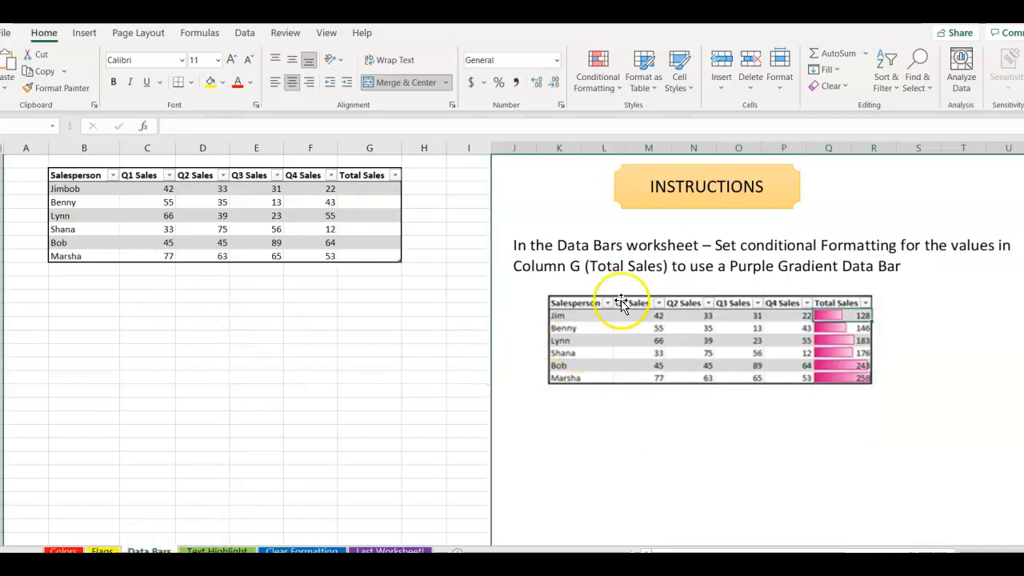
{"action": "scroll", "coordinate": [620, 310], "scroll_direction": "down", "scroll_amount": 5}
{"action": "scroll", "coordinate": [619, 317], "scroll_direction": "up", "scroll_amount": 5}
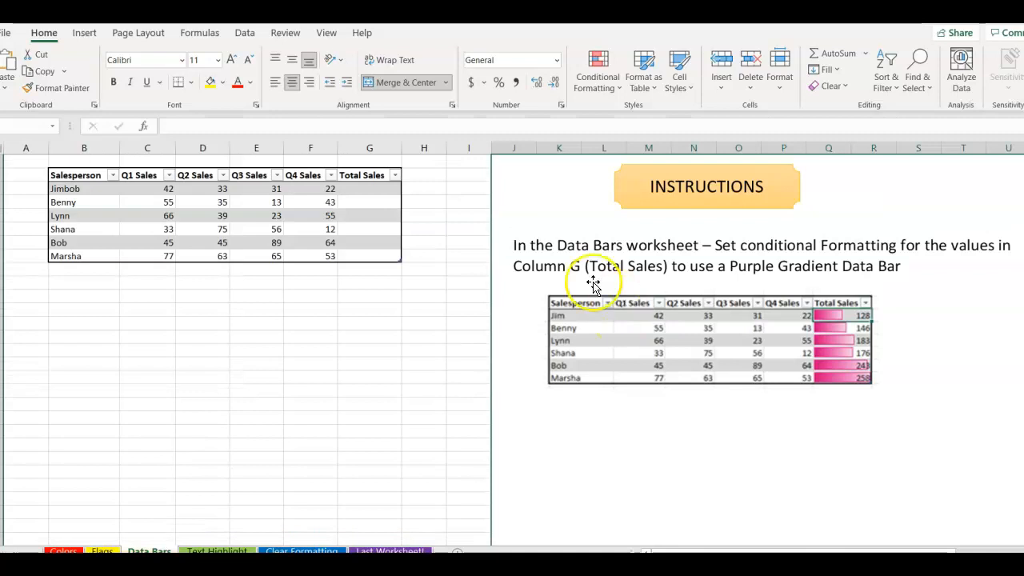
{"action": "left_click", "coordinate": [160, 185]}
{"action": "left_click_drag", "start_coordinate": [160, 185], "coordinate": [368, 192]}
{"action": "left_click", "coordinate": [824, 56]}
Apply purple gradient-fill data bars to the Total Sales values G3:G8.
{"action": "left_click_drag", "start_coordinate": [362, 191], "coordinate": [365, 254]}
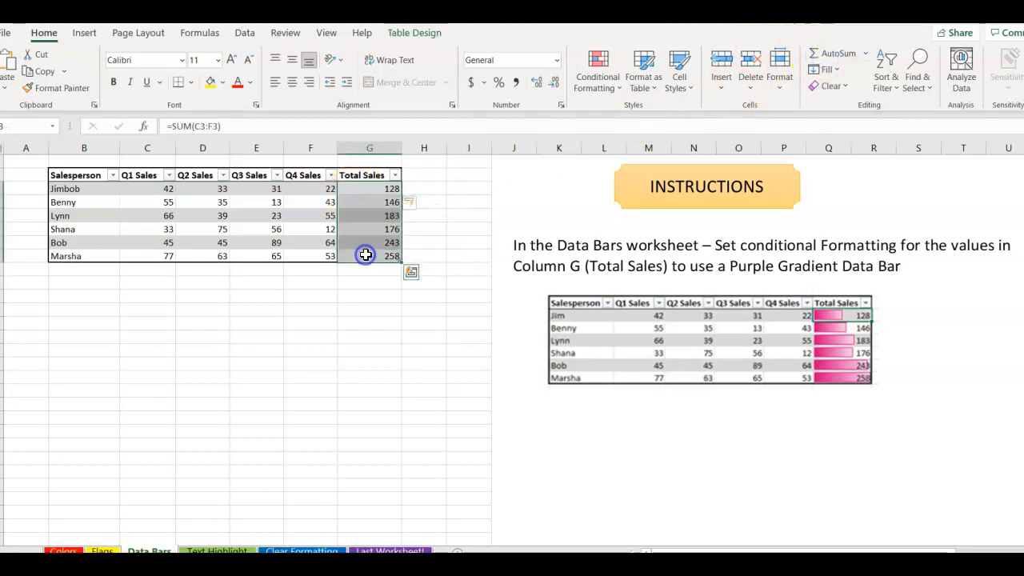
{"action": "left_click", "coordinate": [602, 94]}
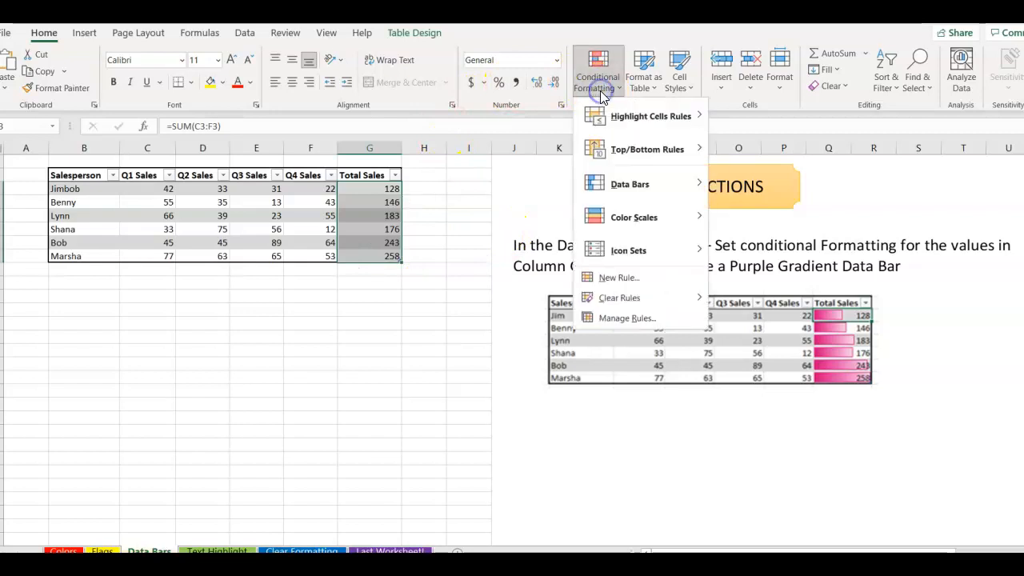
{"action": "left_click", "coordinate": [621, 190]}
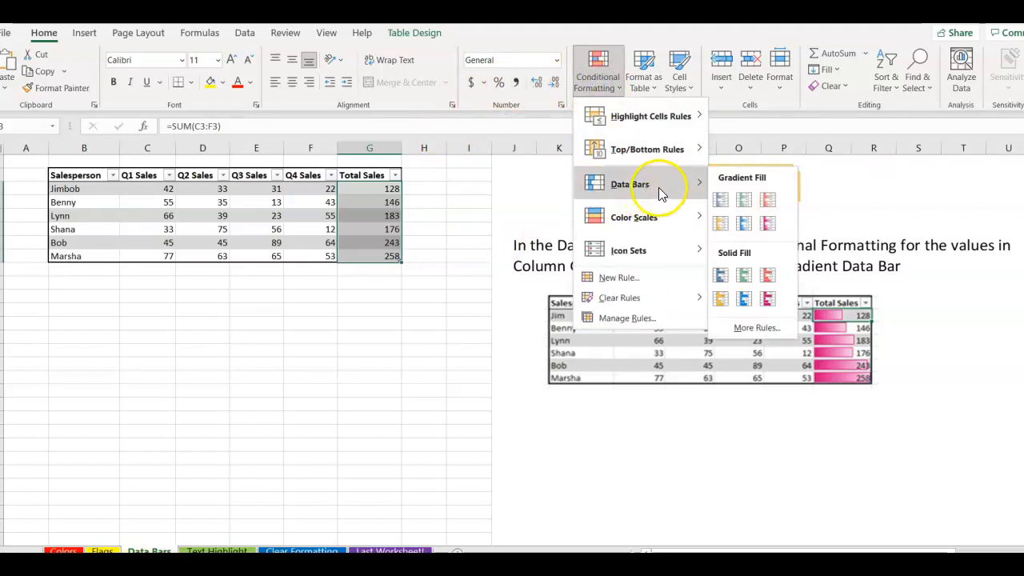
{"action": "left_click", "coordinate": [769, 225]}
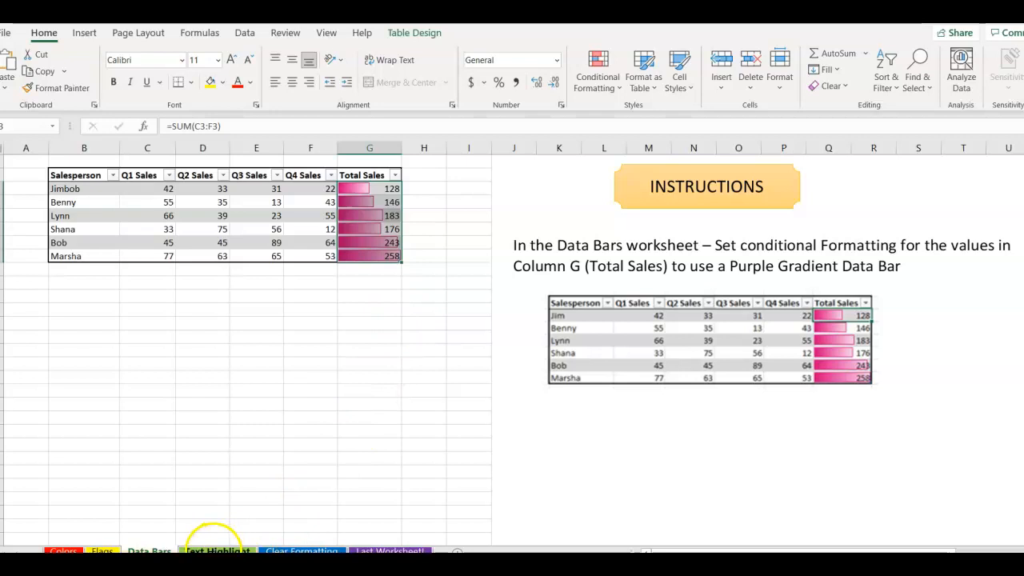
{"action": "left_click", "coordinate": [217, 550]}
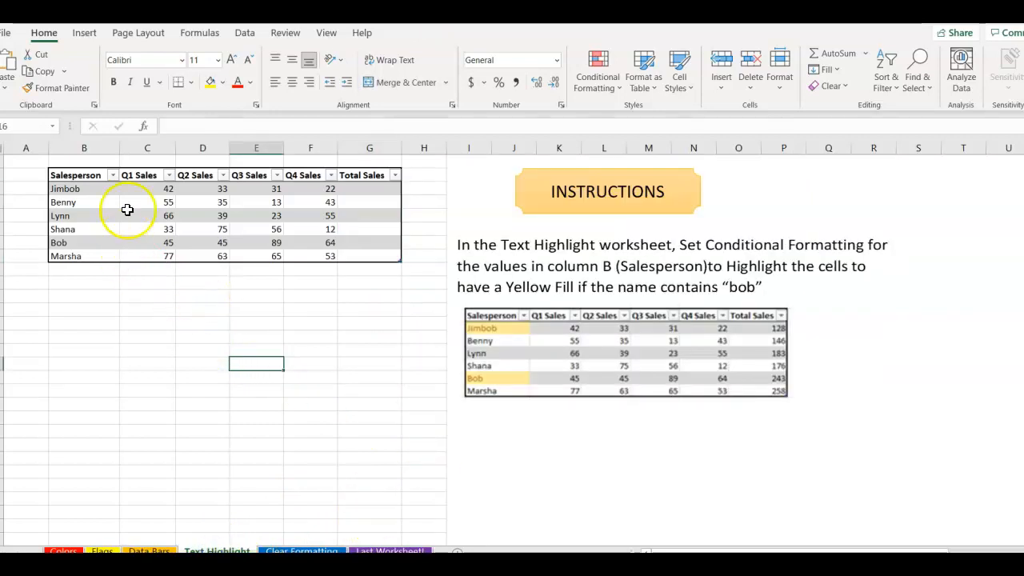
Select the salesperson names Jimbob through Marsha and look over the conditional formatting menu.
{"action": "left_click_drag", "start_coordinate": [81, 189], "coordinate": [78, 253]}
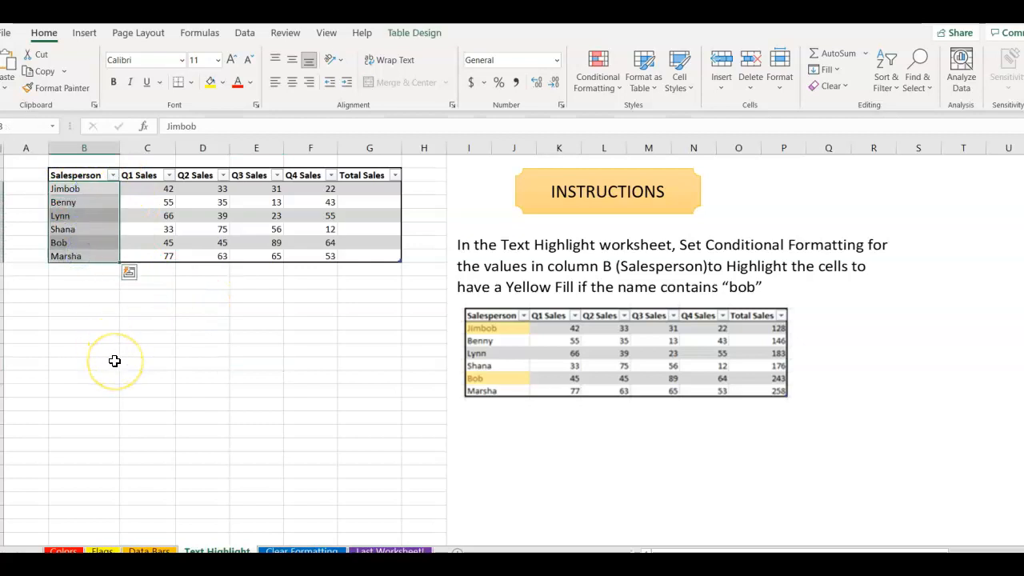
{"action": "left_click", "coordinate": [601, 88]}
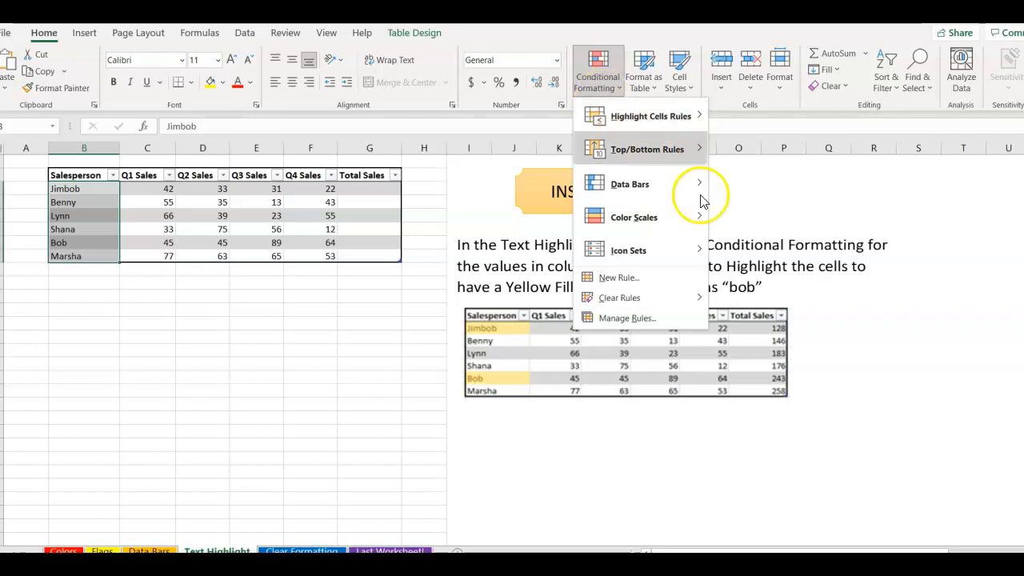
{"action": "left_click", "coordinate": [764, 232]}
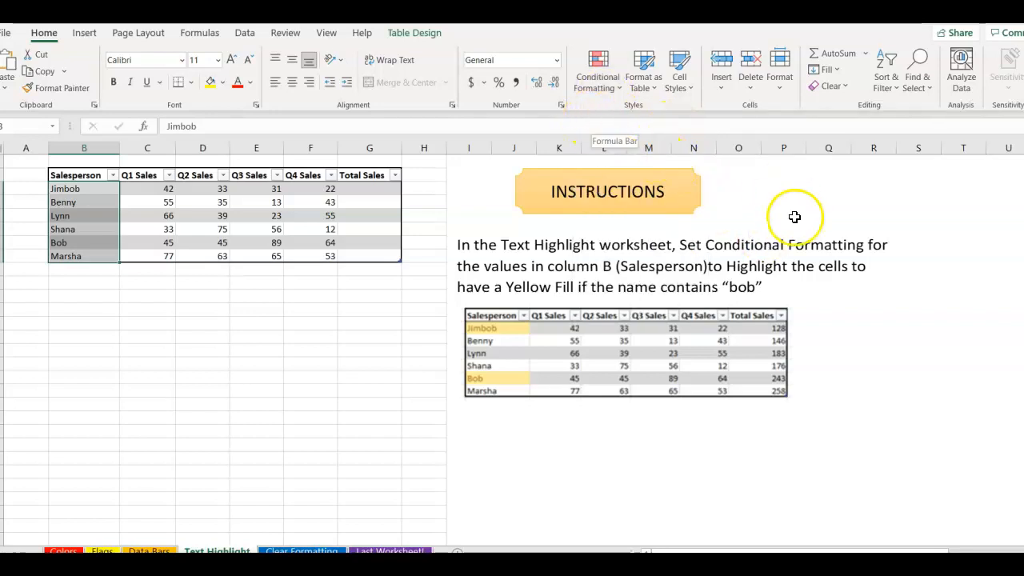
{"action": "scroll", "coordinate": [894, 357], "scroll_direction": "down", "scroll_amount": 5}
{"action": "scroll", "coordinate": [893, 357], "scroll_direction": "up", "scroll_amount": 5}
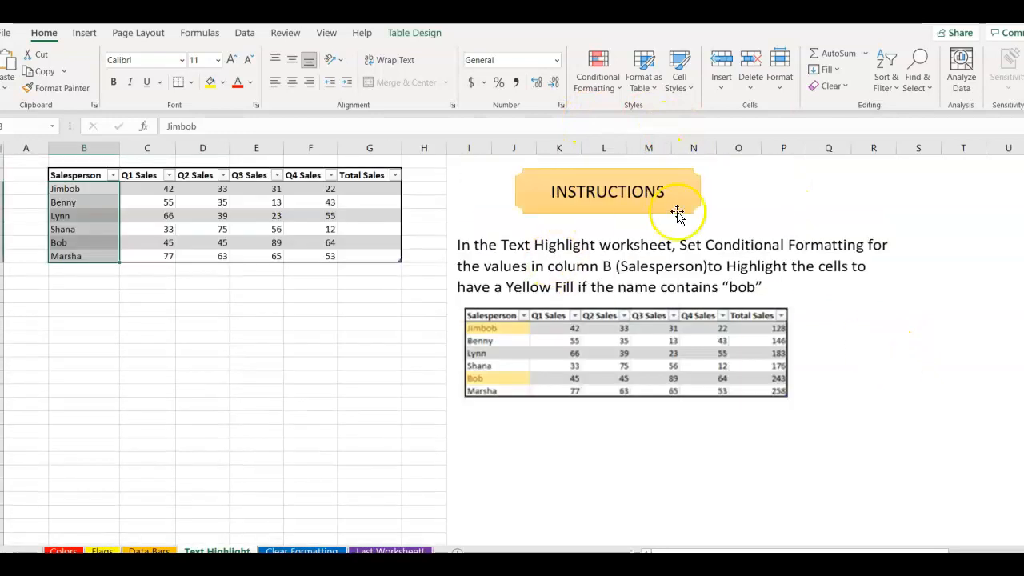
Browse the rule categories, cancel the New Formatting Rule dialog, and reopen Highlight Cells Rules.
{"action": "left_click", "coordinate": [593, 88]}
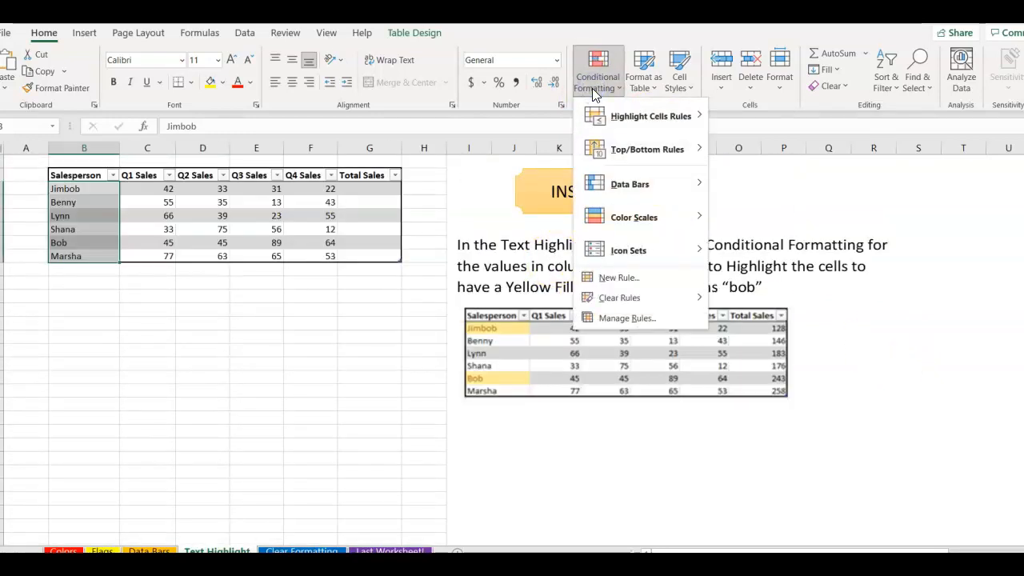
{"action": "left_click", "coordinate": [669, 150]}
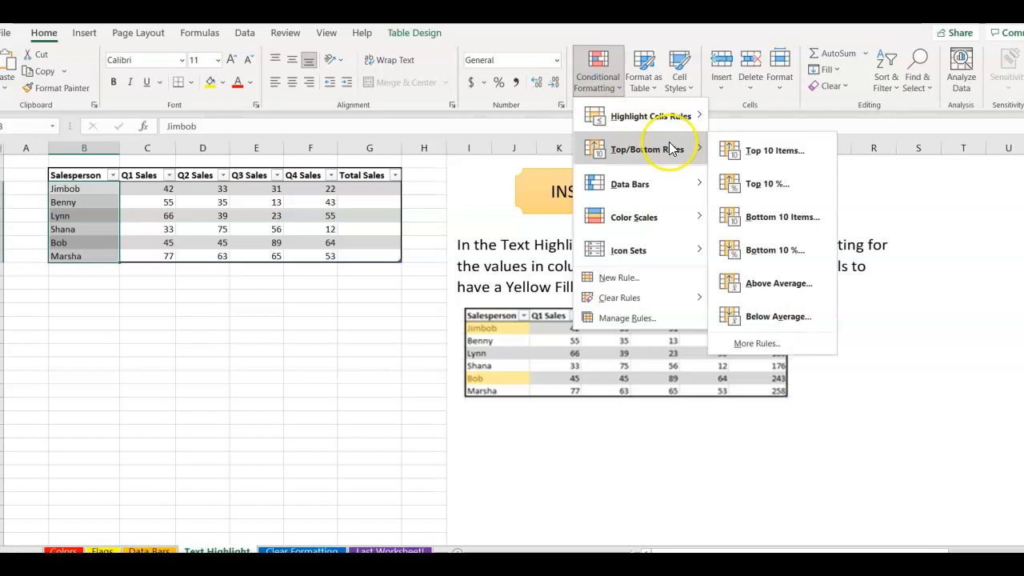
{"action": "left_click", "coordinate": [669, 185]}
{"action": "left_click", "coordinate": [667, 251]}
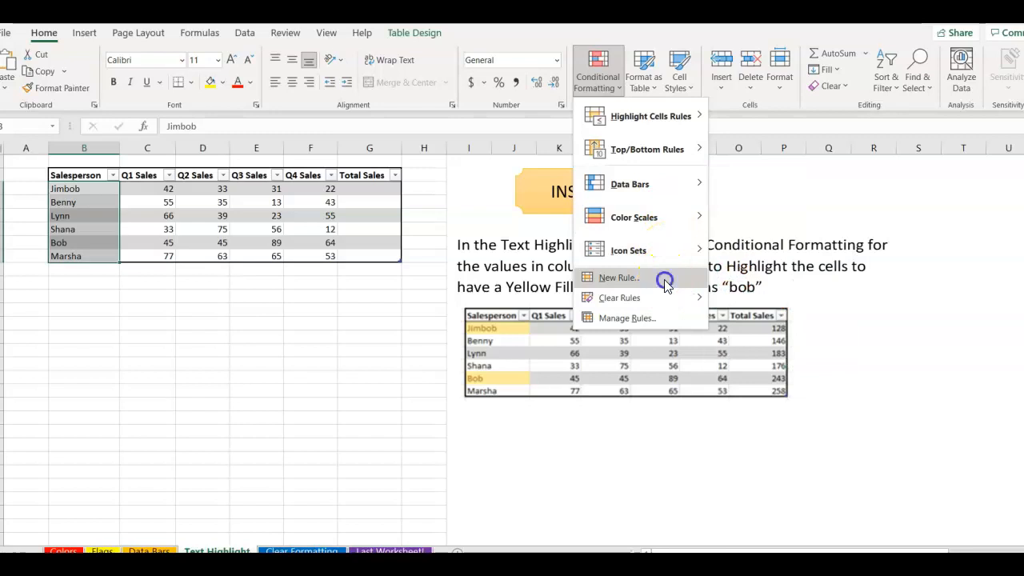
{"action": "left_click", "coordinate": [665, 280]}
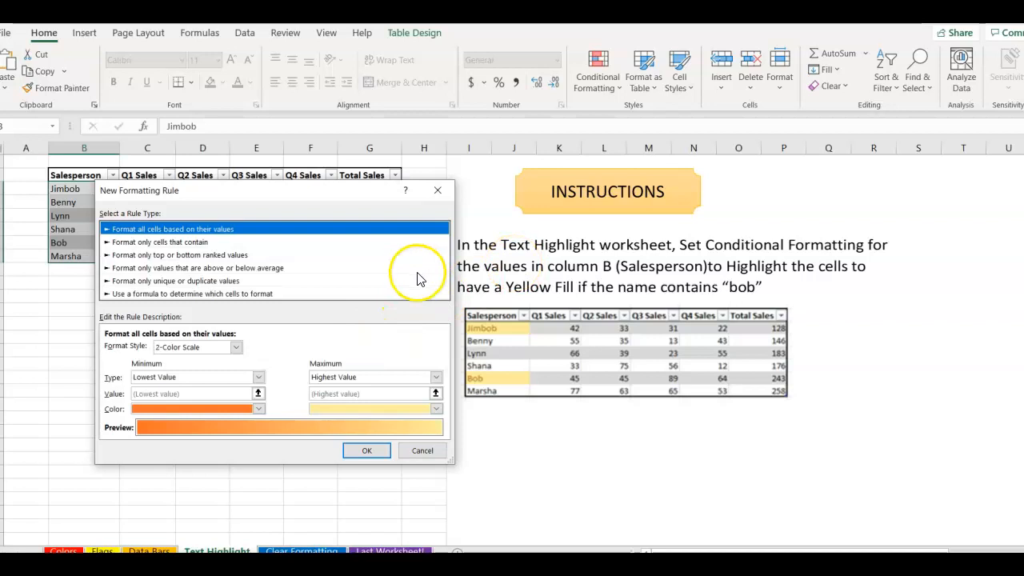
{"action": "left_click", "coordinate": [421, 453]}
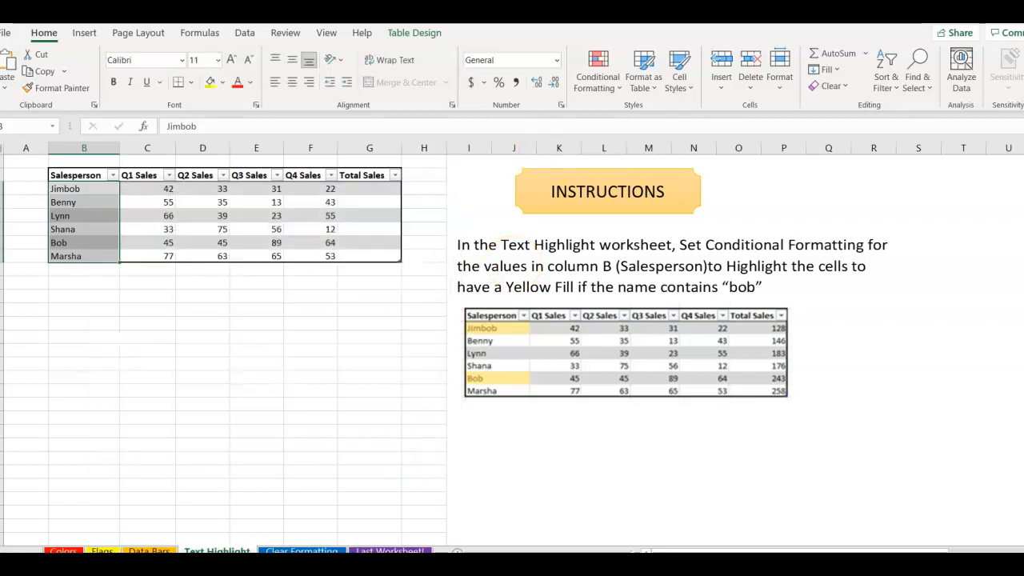
{"action": "left_click", "coordinate": [598, 76]}
{"action": "mouse_move", "coordinate": [611, 116]}
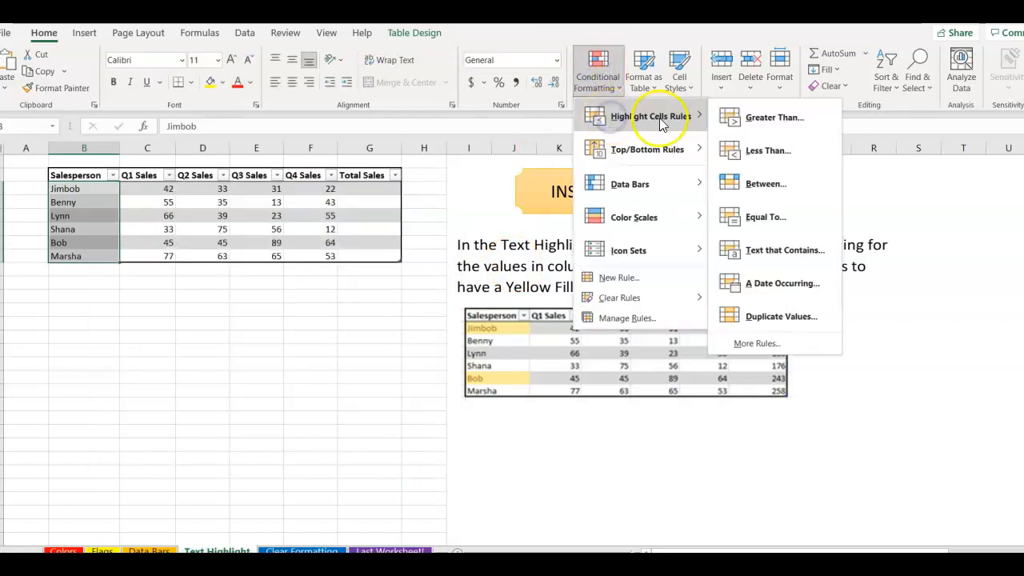
Add a Text that Contains 'bob' rule with Yellow Fill and Dark Yellow Text to the names.
{"action": "left_click", "coordinate": [754, 253]}
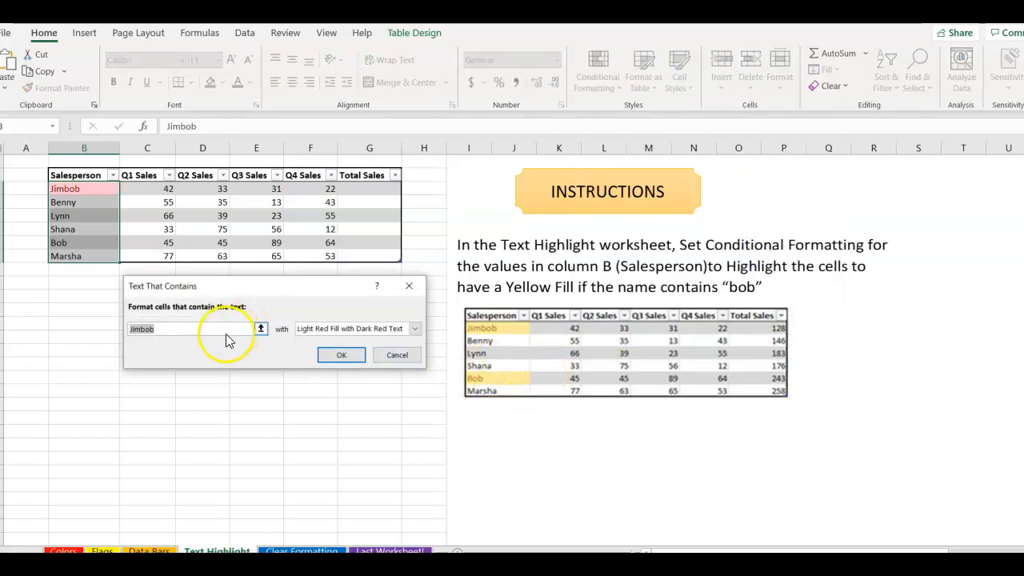
{"action": "key", "text": "BackSpace"}
{"action": "type", "text": "bob"}
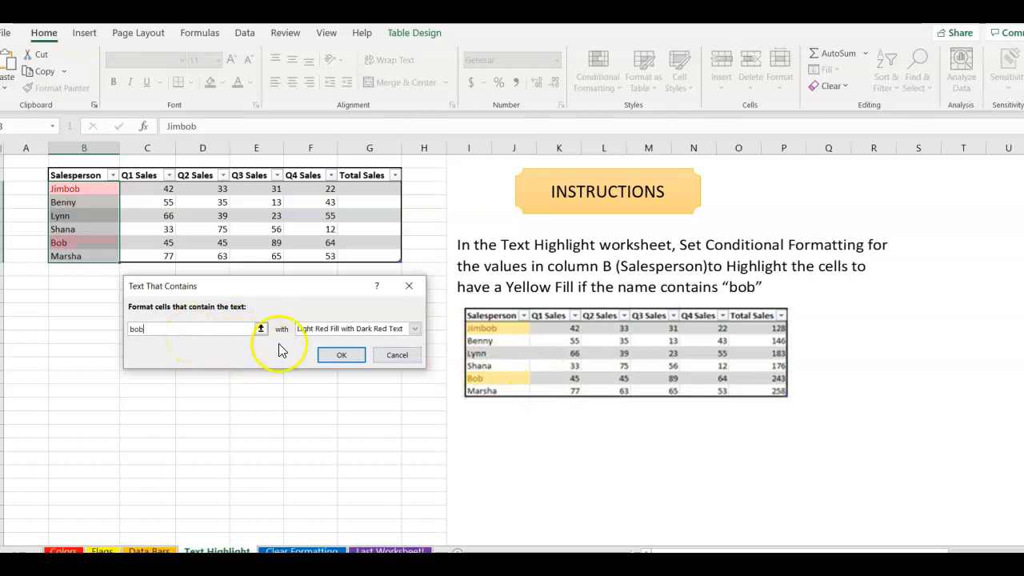
{"action": "left_click", "coordinate": [416, 333]}
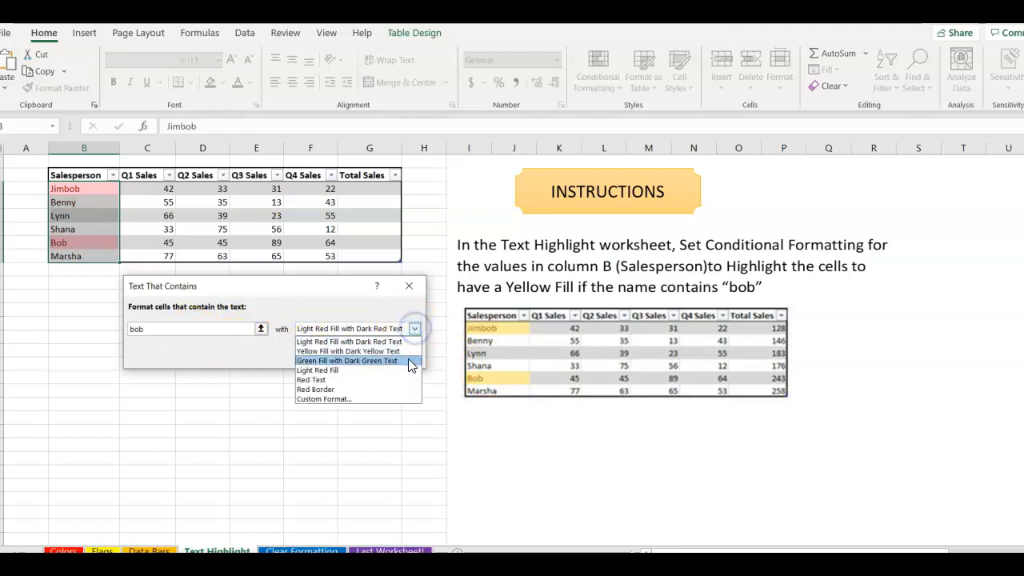
{"action": "left_click", "coordinate": [406, 349]}
{"action": "left_click", "coordinate": [344, 362]}
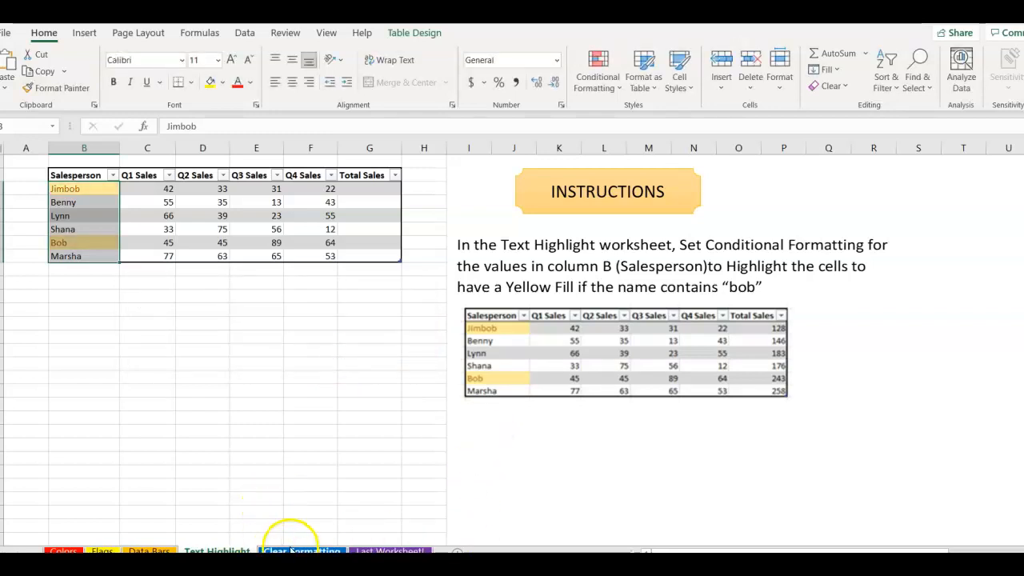
{"action": "left_click", "coordinate": [152, 294]}
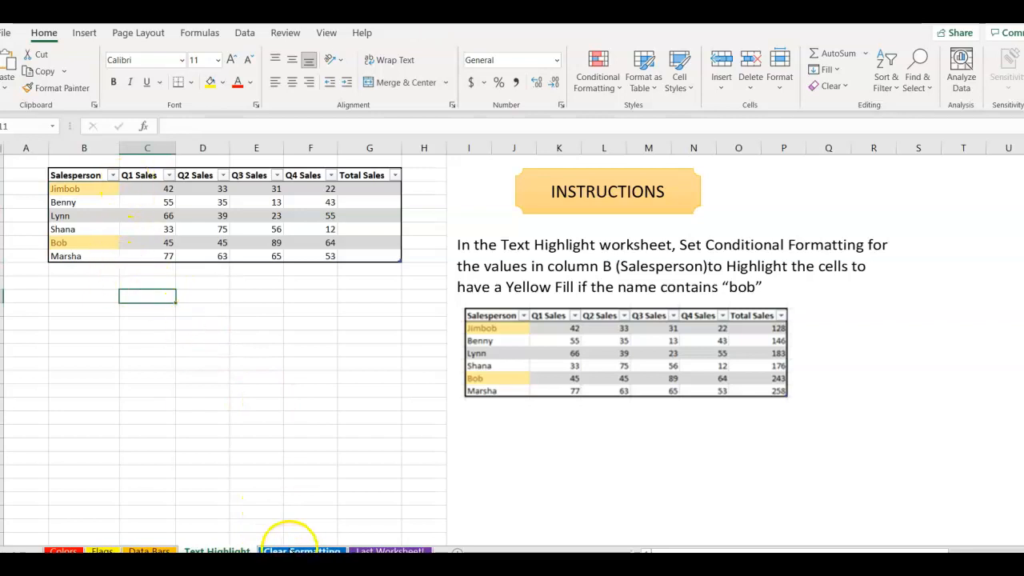
{"action": "left_click", "coordinate": [296, 551]}
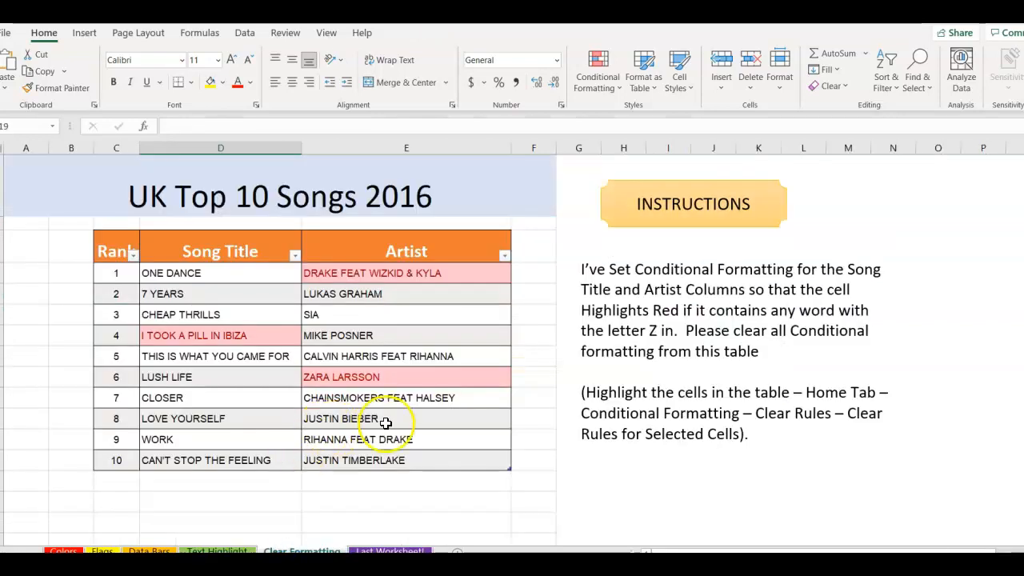
Clear the conditional formatting rules from the UK Top 10 Songs table cells, then go to the last worksheet.
{"action": "left_click_drag", "start_coordinate": [119, 276], "coordinate": [341, 453]}
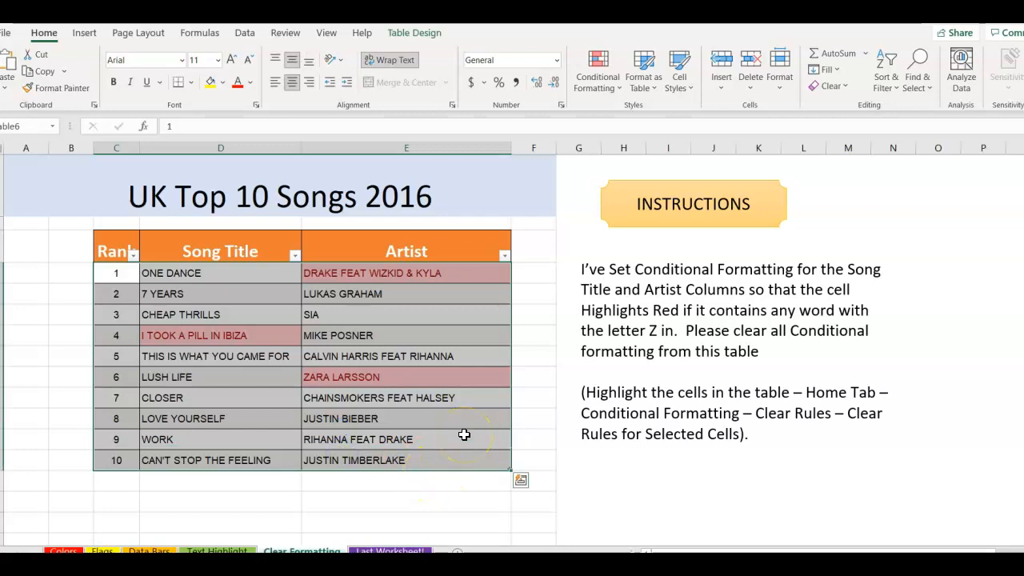
{"action": "left_click", "coordinate": [610, 88]}
{"action": "mouse_move", "coordinate": [635, 299]}
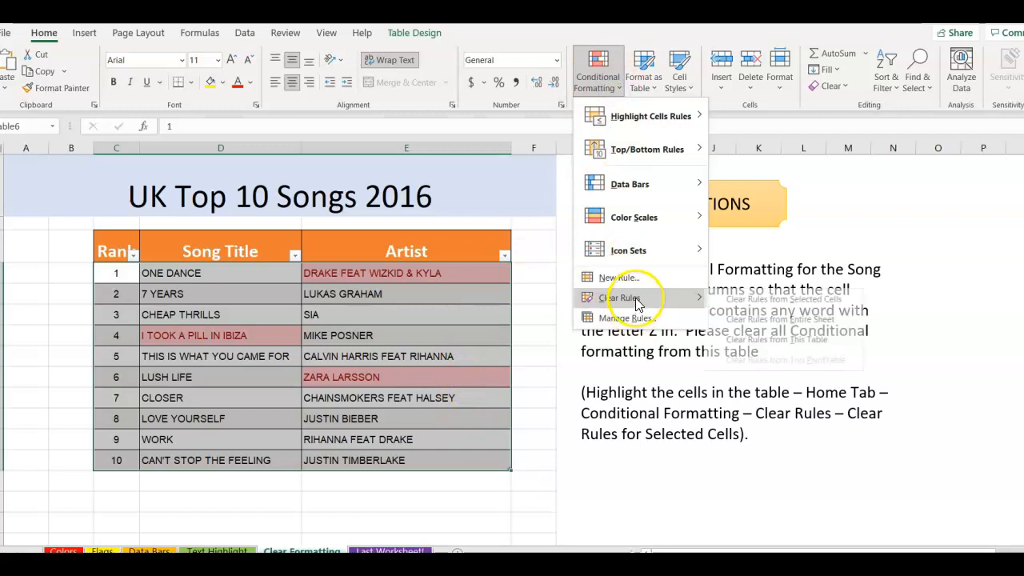
{"action": "left_click", "coordinate": [728, 298]}
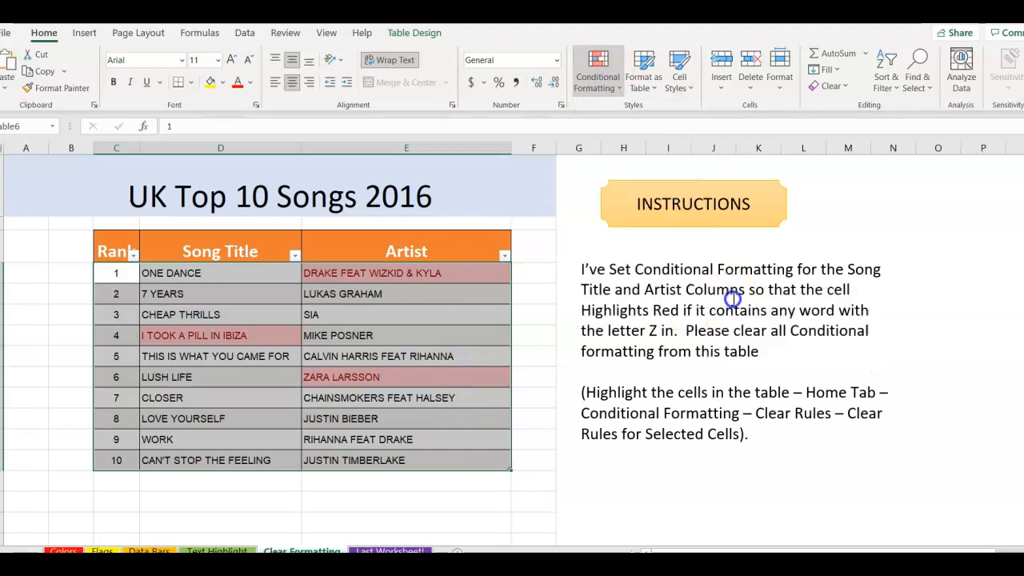
{"action": "left_click", "coordinate": [364, 551]}
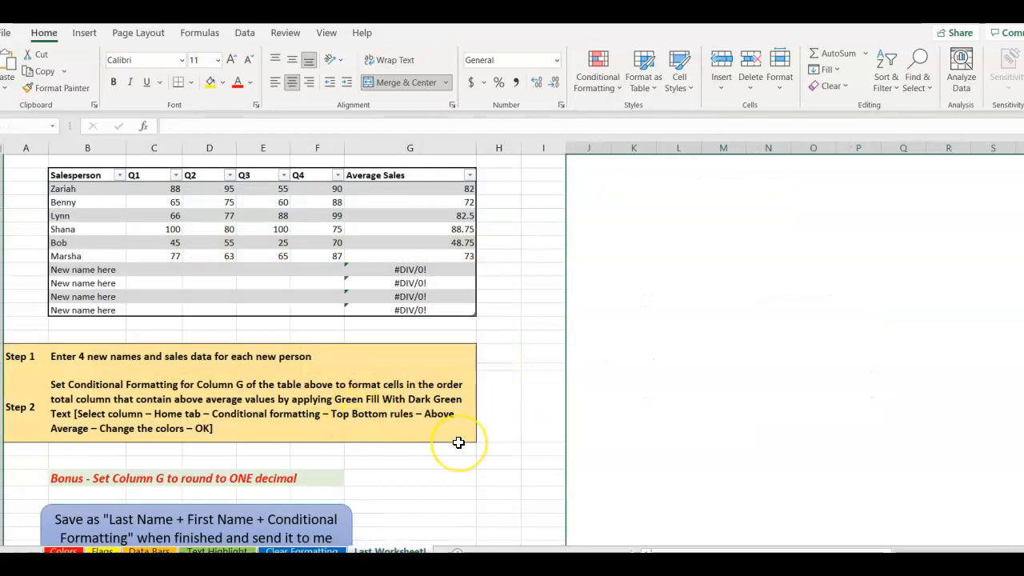
Replace the New name here placeholders with Jennifer, Doug, McKenzie and Lisa.
{"action": "scroll", "coordinate": [440, 476], "scroll_direction": "down", "scroll_amount": 1}
{"action": "scroll", "coordinate": [440, 475], "scroll_direction": "up", "scroll_amount": 1}
{"action": "left_click", "coordinate": [152, 269]}
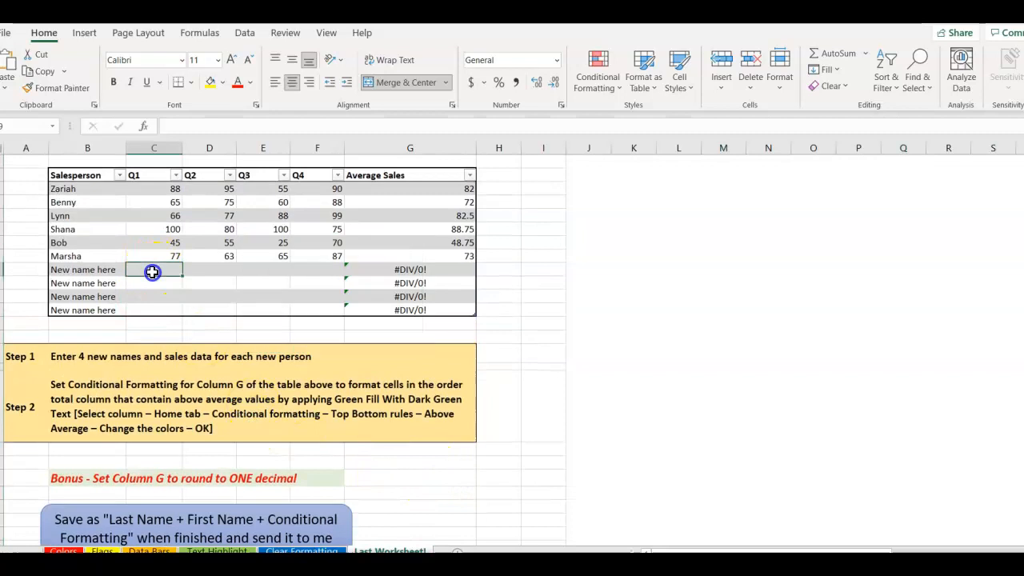
{"action": "left_click", "coordinate": [114, 271]}
{"action": "type", "text": "Bob"}
{"action": "key", "text": "Return"}
{"action": "type", "text": "Doug"}
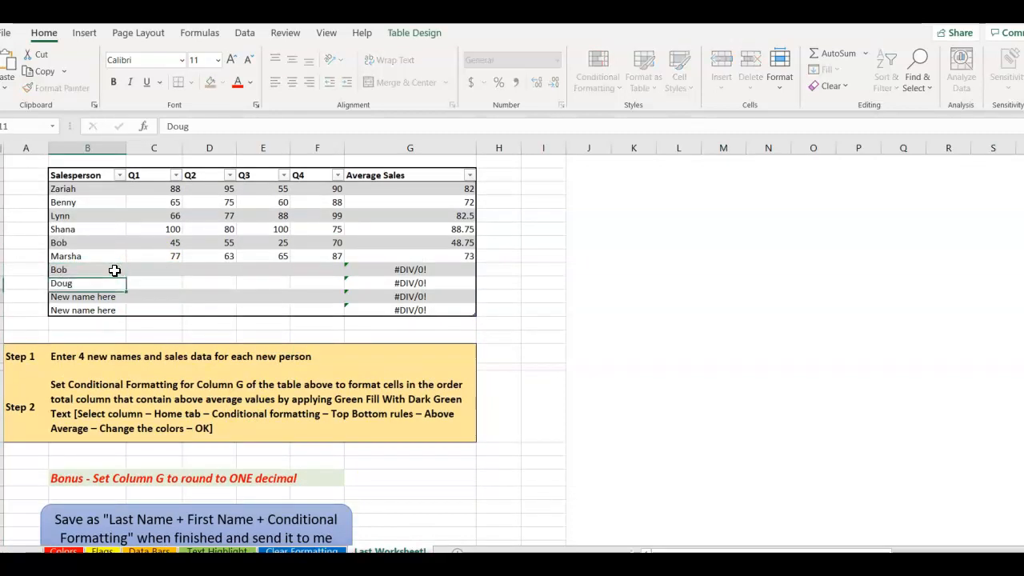
{"action": "key", "text": "Return"}
{"action": "type", "text": "Marsha"}
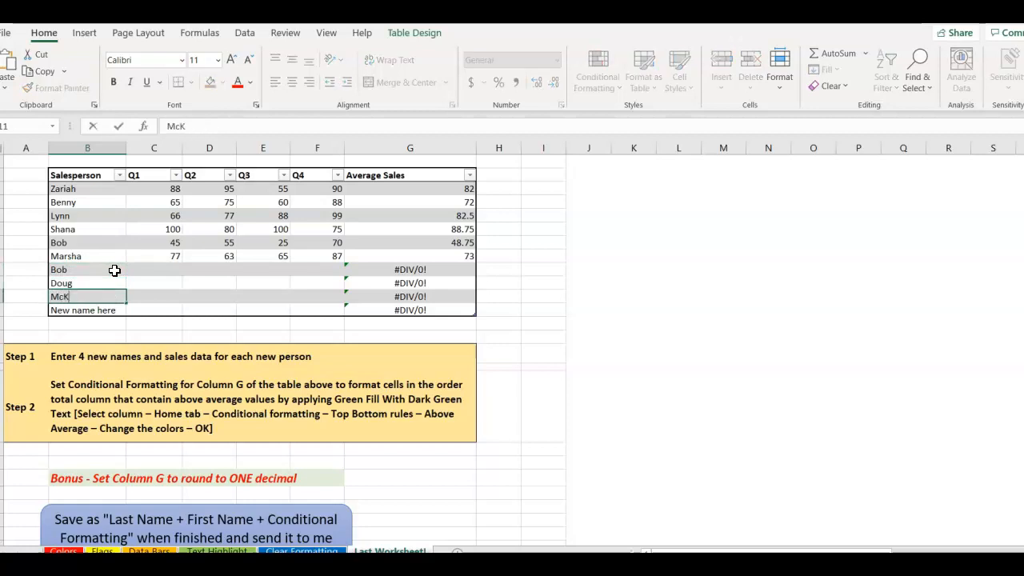
{"action": "type", "text": "ie"}
{"action": "key", "text": "Return"}
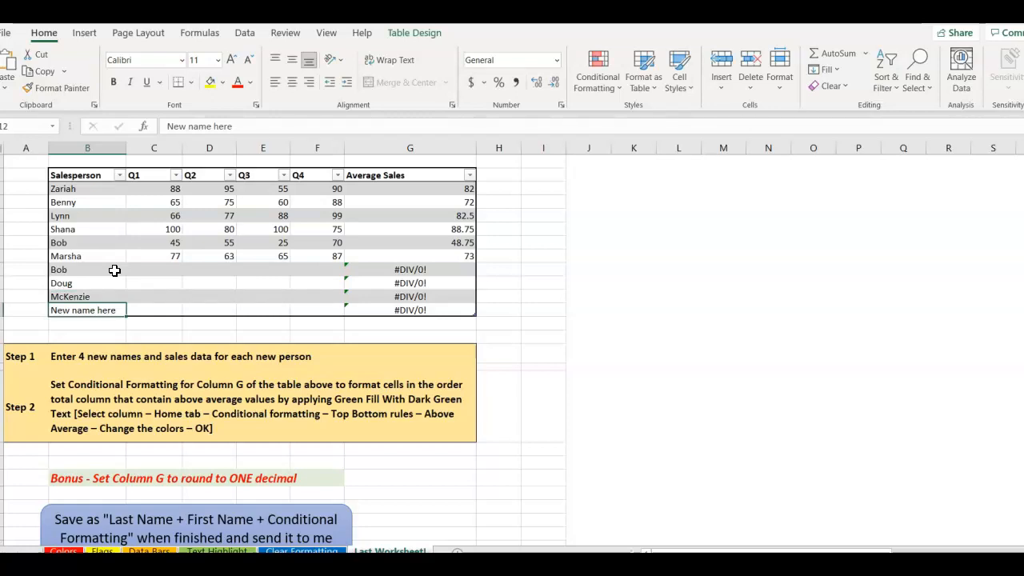
{"action": "key", "text": "Up"}
{"action": "key", "text": "Up"}
{"action": "key", "text": "Up"}
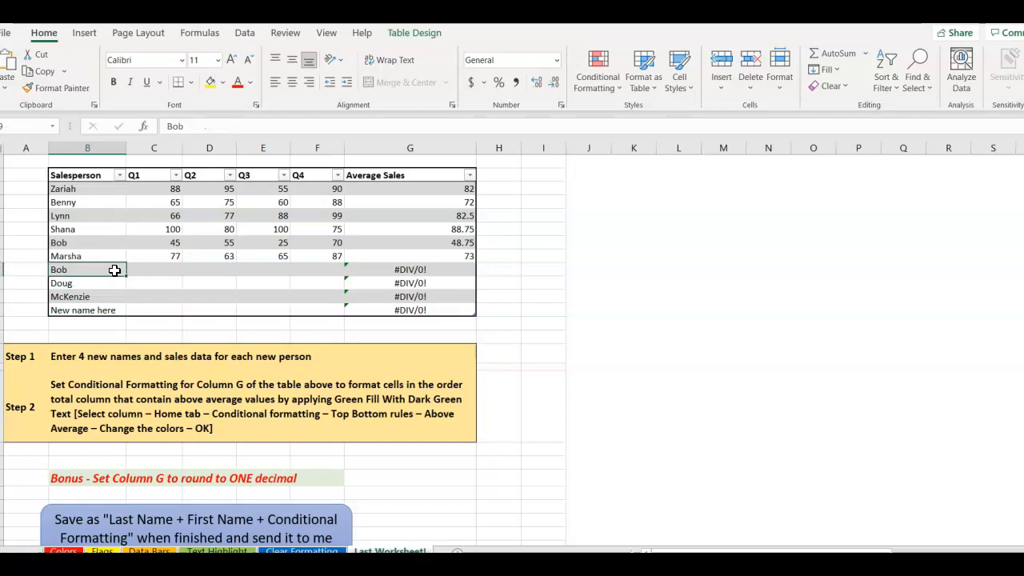
{"action": "type", "text": "Jennifer"}
{"action": "key", "text": "Return"}
{"action": "key", "text": "Down"}
{"action": "key", "text": "Down"}
{"action": "type", "text": "Lisa"}
{"action": "key", "text": "Return"}
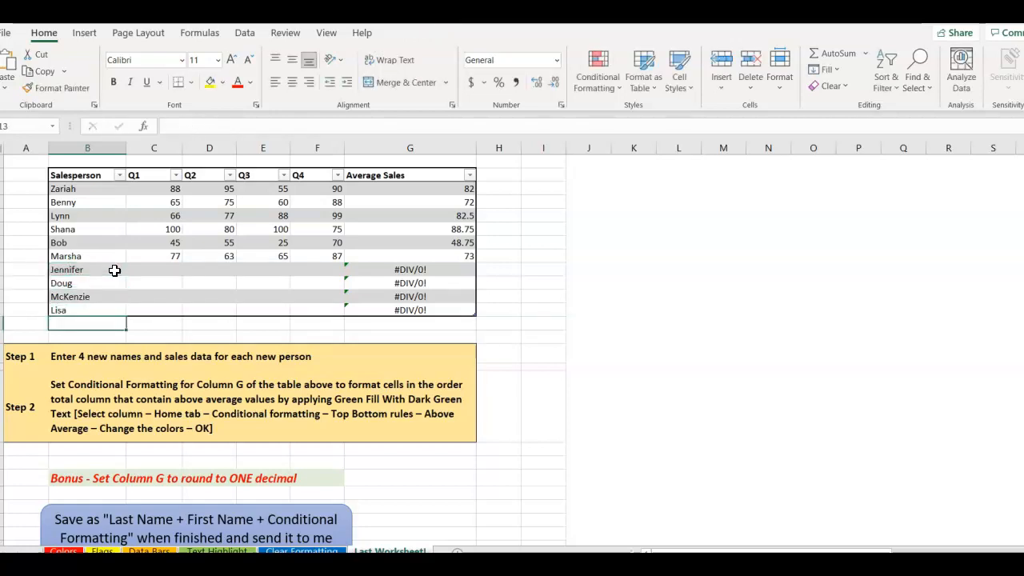
Enter Q1 sales of 66, 67, 68 and 69 for Jennifer, Doug, McKenzie and Lisa.
{"action": "left_click", "coordinate": [163, 269]}
{"action": "type", "text": "66"}
{"action": "key", "text": "Return"}
{"action": "type", "text": "67"}
{"action": "key", "text": "Return"}
{"action": "type", "text": "68"}
{"action": "key", "text": "Return"}
{"action": "type", "text": "69"}
{"action": "key", "text": "Tab"}
Enter Q2 sales of 70 for Lisa, 71 for McKenzie, 72 for Doug and 73 for Jennifer.
{"action": "type", "text": "70"}
{"action": "key", "text": "Up"}
{"action": "type", "text": "71"}
{"action": "key", "text": "Up"}
{"action": "type", "text": "72"}
{"action": "key", "text": "Up"}
{"action": "type", "text": "7"}
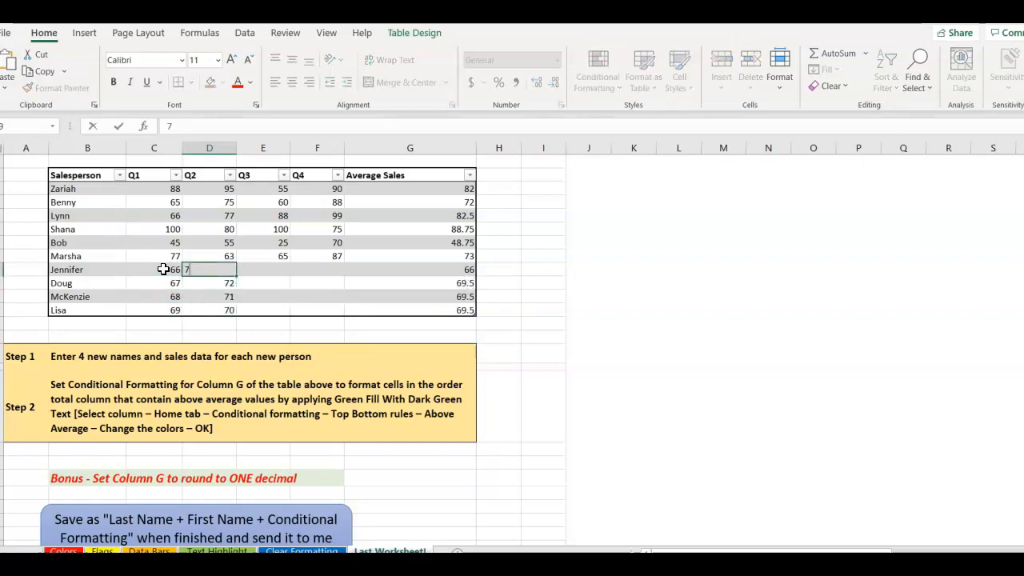
{"action": "key", "text": "Tab"}
Enter Q3 sales of 74, 75, 76 and 77 for Jennifer, Doug, McKenzie and Lisa.
{"action": "type", "text": "74"}
{"action": "key", "text": "Return"}
{"action": "type", "text": "75"}
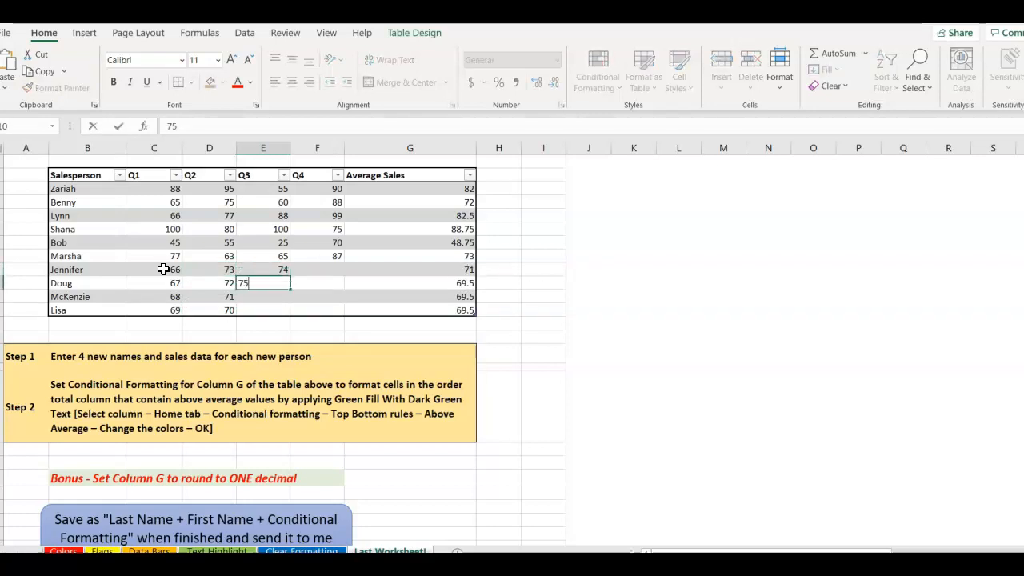
{"action": "key", "text": "Return"}
{"action": "type", "text": "76"}
{"action": "key", "text": "Return"}
{"action": "key", "text": "Tab"}
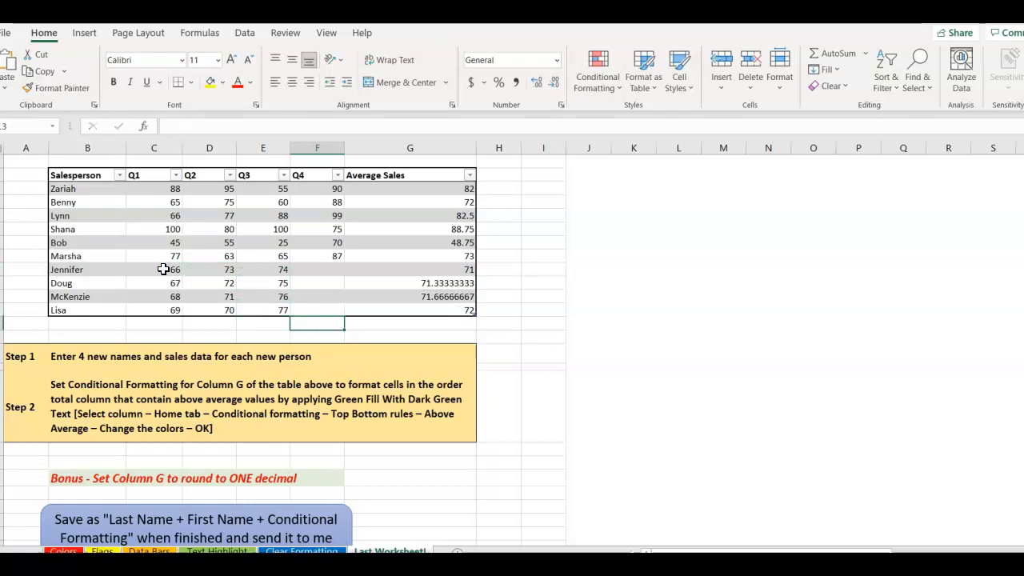
Enter Q4 sales of 78 for Lisa, 79 for McKenzie, 80 for Doug and 81 for Jennifer.
{"action": "type", "text": "78"}
{"action": "key", "text": "Up"}
{"action": "type", "text": "79"}
{"action": "key", "text": "Up"}
{"action": "type", "text": "80"}
{"action": "key", "text": "Up"}
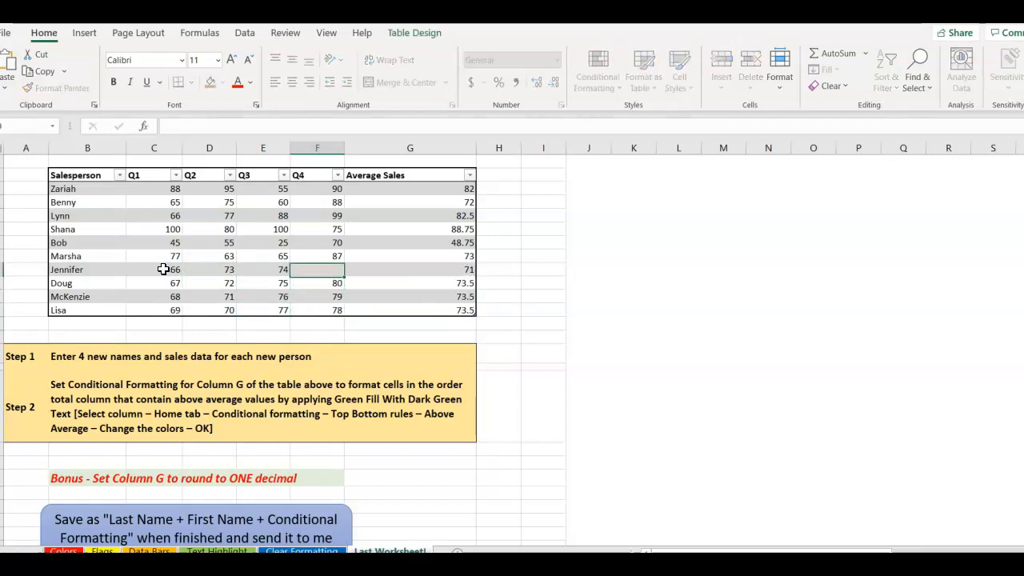
{"action": "type", "text": "81"}
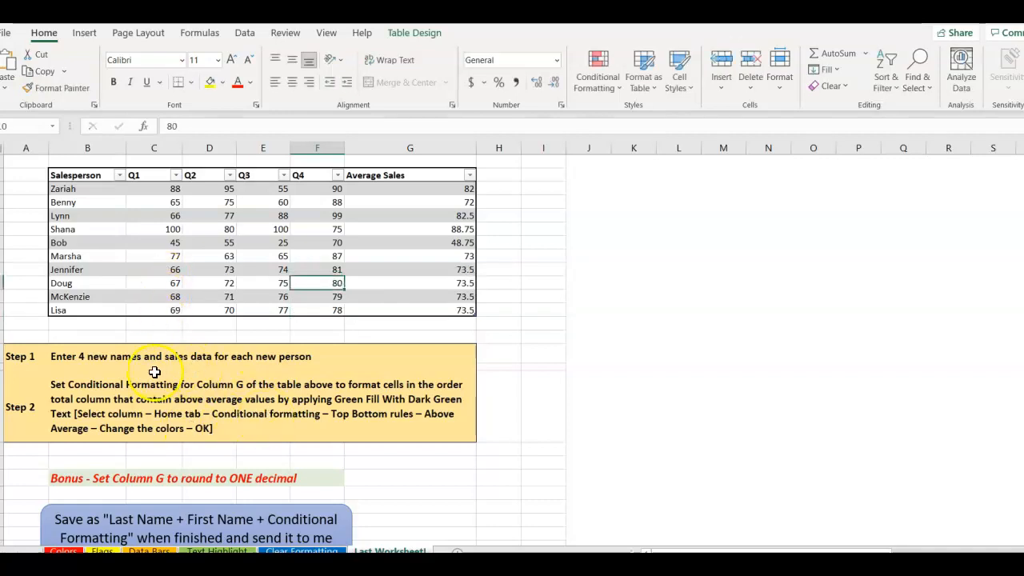
Add an Above Average rule to Average Sales G2:G11 using Green Fill with Dark Green Text.
{"action": "left_click", "coordinate": [430, 197]}
{"action": "left_click_drag", "start_coordinate": [429, 196], "coordinate": [424, 306]}
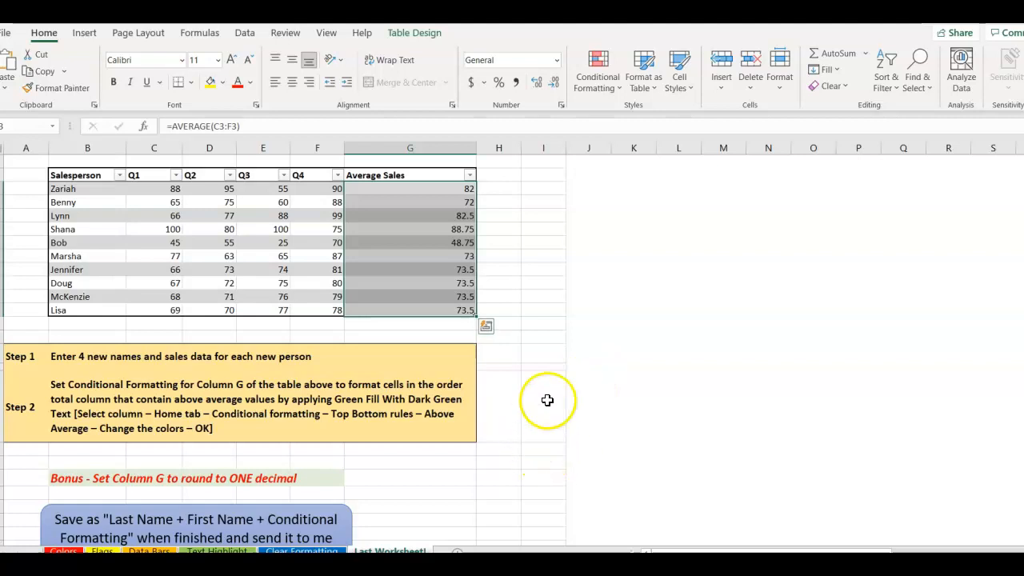
{"action": "left_click", "coordinate": [611, 88]}
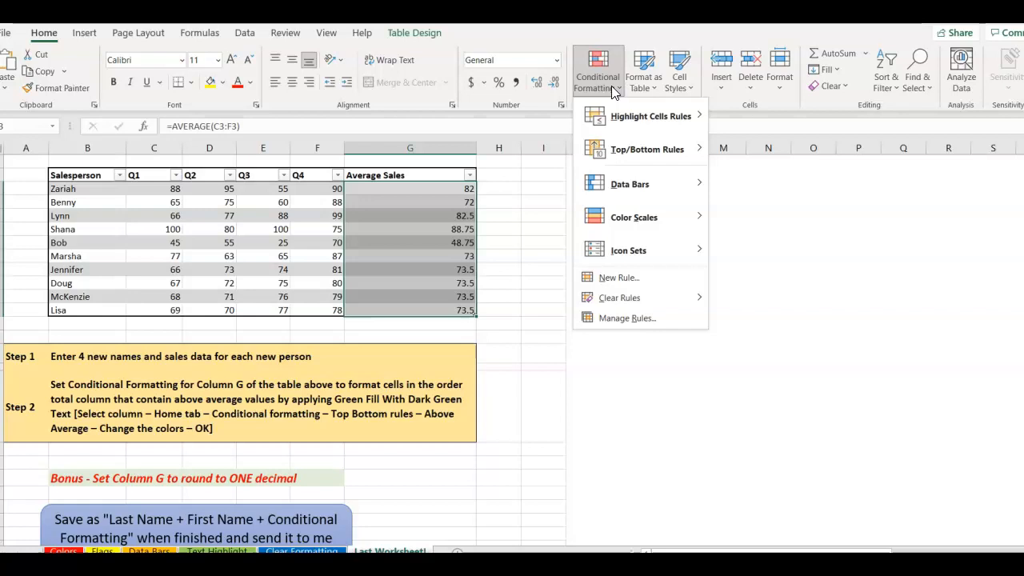
{"action": "left_click", "coordinate": [617, 151]}
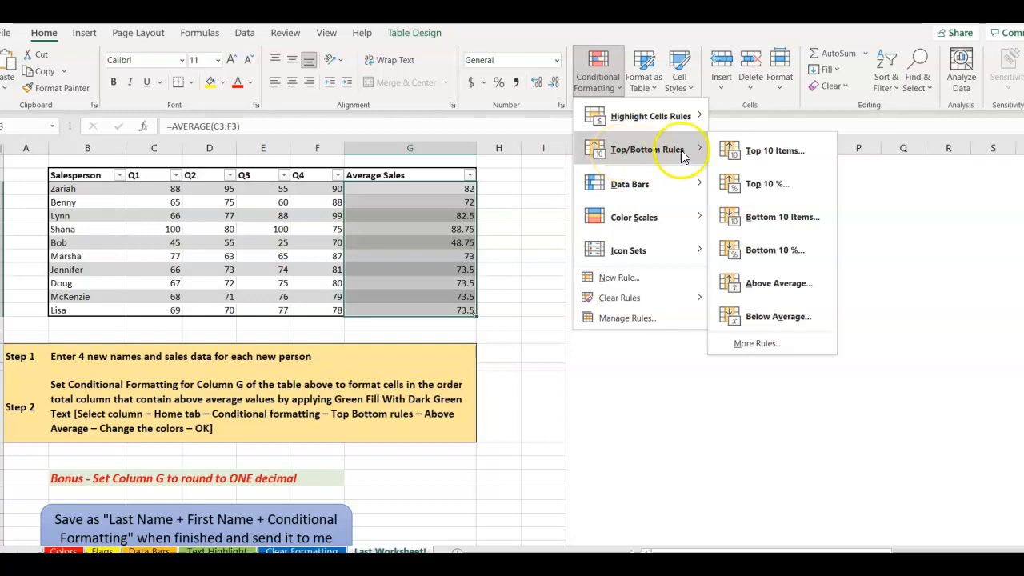
{"action": "left_click", "coordinate": [754, 285]}
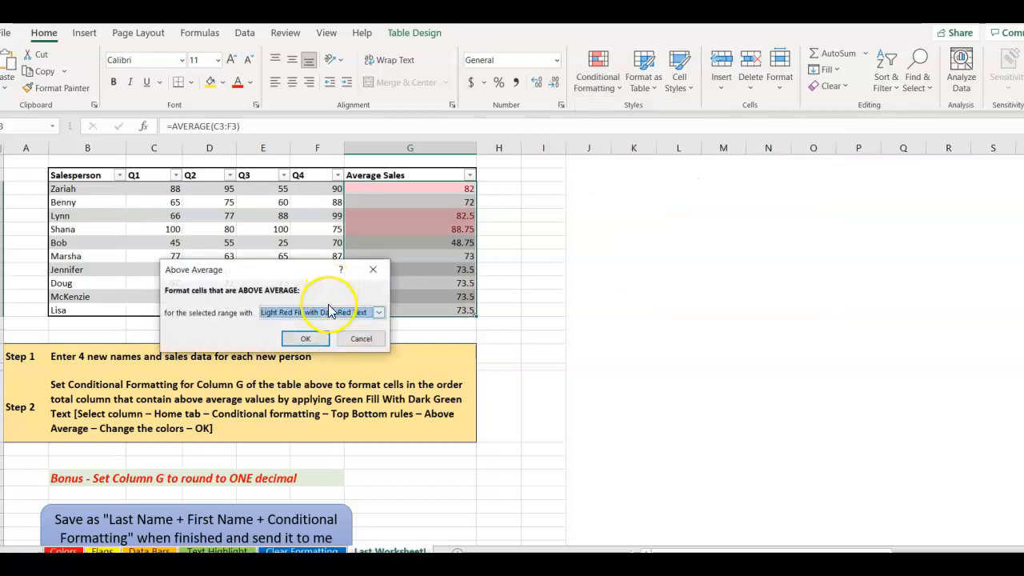
{"action": "left_click", "coordinate": [377, 313]}
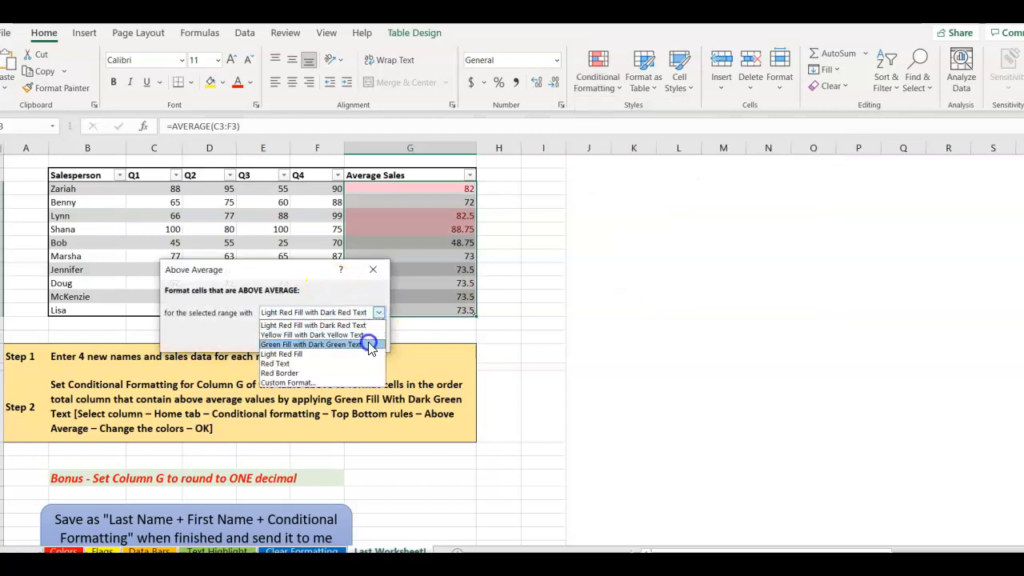
{"action": "left_click", "coordinate": [368, 344]}
{"action": "left_click", "coordinate": [320, 340]}
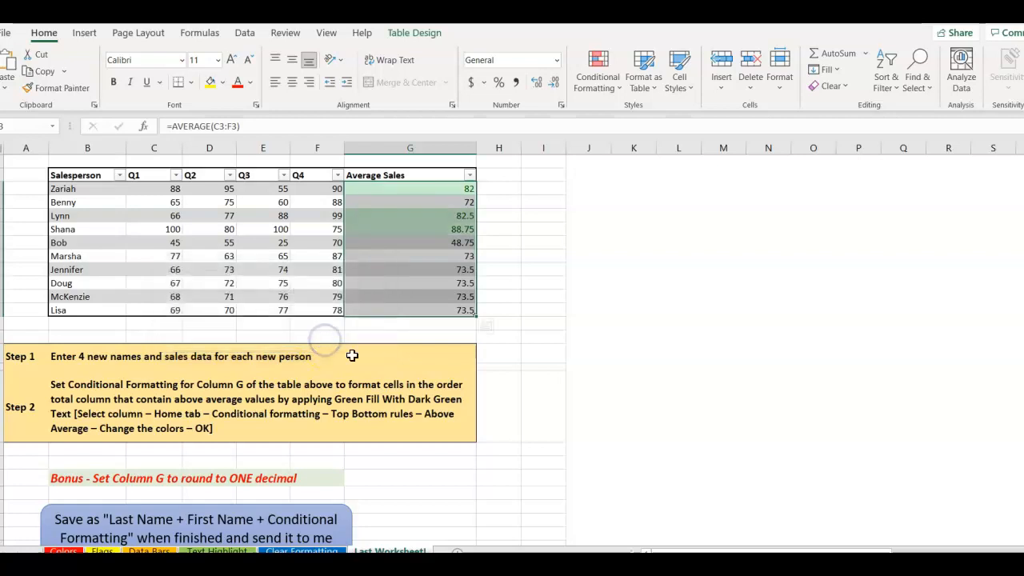
{"action": "left_click", "coordinate": [541, 282]}
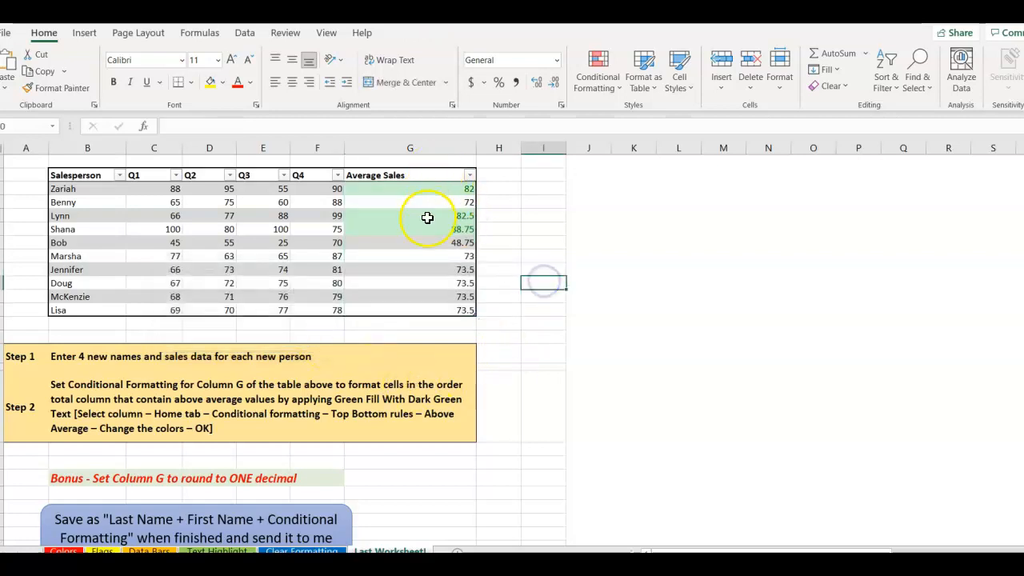